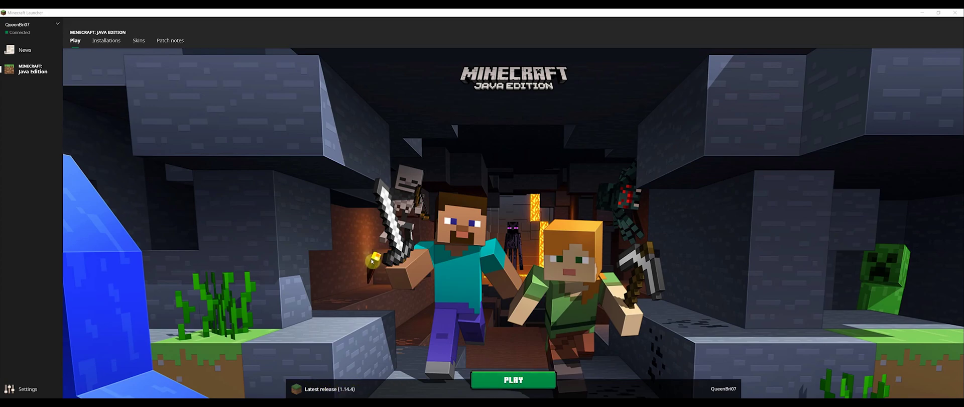
Step: Open the user's AppData Roaming folder (%appdata%) and go into its .minecraft folder
{"action": "key", "text": "super+r"}
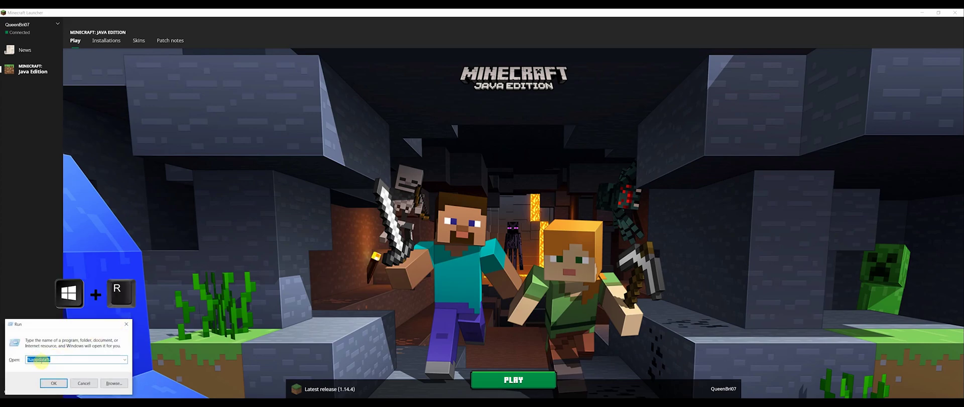
{"action": "left_click", "coordinate": [60, 384]}
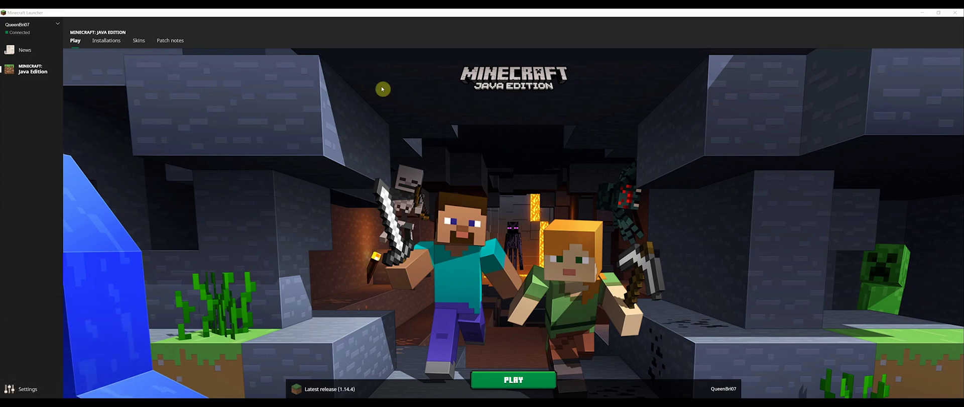
{"action": "left_click_drag", "start_coordinate": [557, 86], "coordinate": [535, 72]}
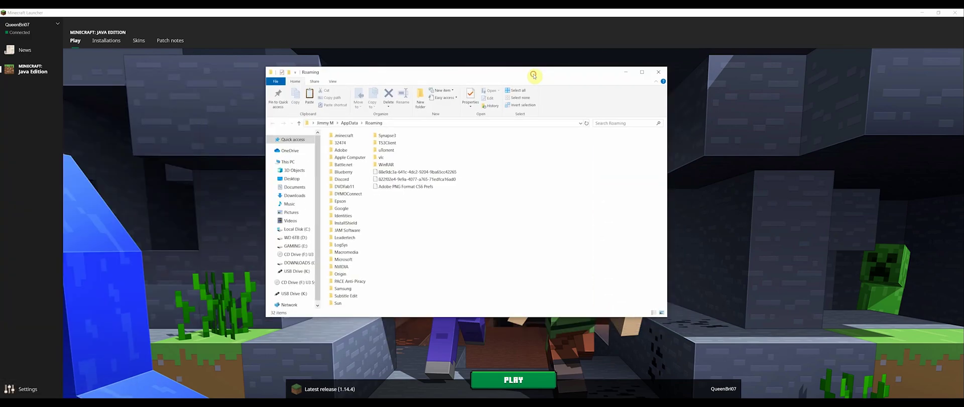
{"action": "double_click", "coordinate": [344, 136]}
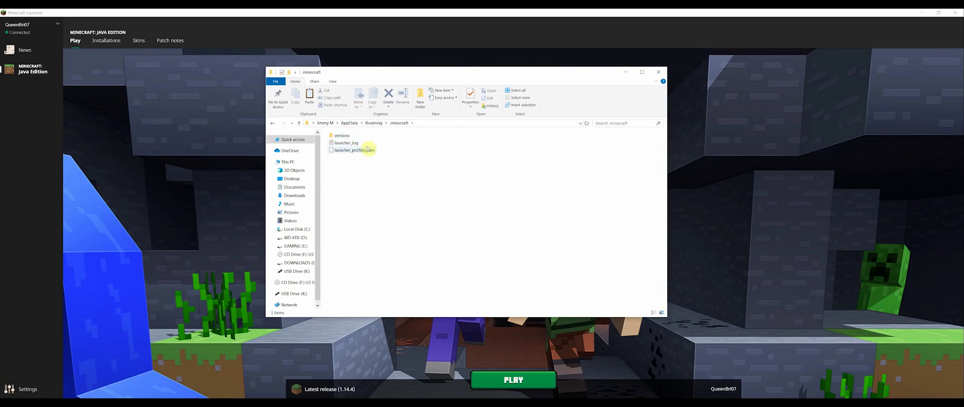
Step: Inspect the contents of the versions folder and its 1.14.4 subfolder, then return to the .minecraft folder
{"action": "double_click", "coordinate": [358, 135]}
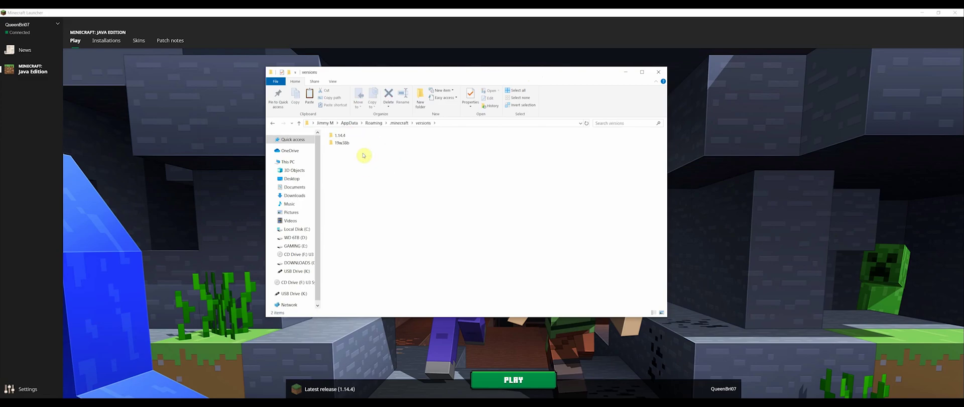
{"action": "double_click", "coordinate": [339, 136]}
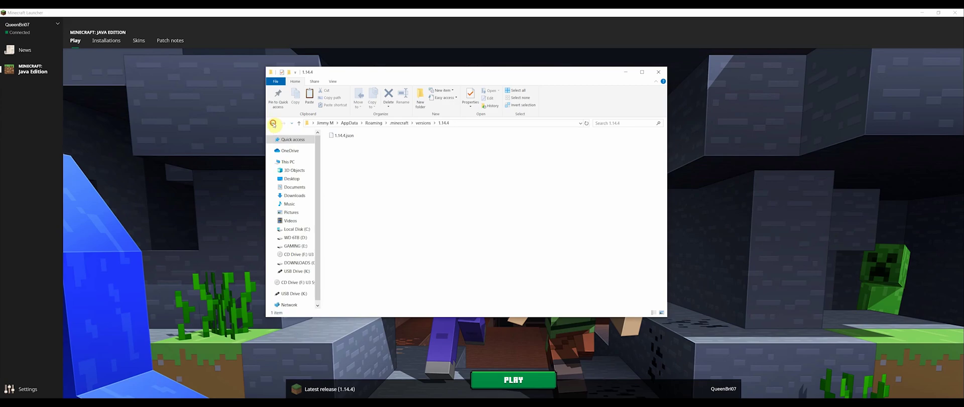
{"action": "left_click", "coordinate": [272, 123]}
{"action": "left_click", "coordinate": [272, 123]}
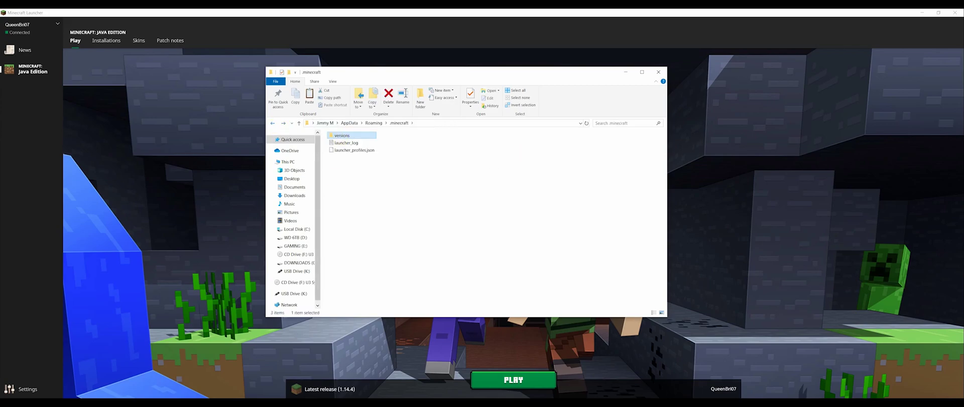
Step: Launch the latest Minecraft release (1.14.4) once so its game files are generated, then quit the game
{"action": "left_click", "coordinate": [512, 381]}
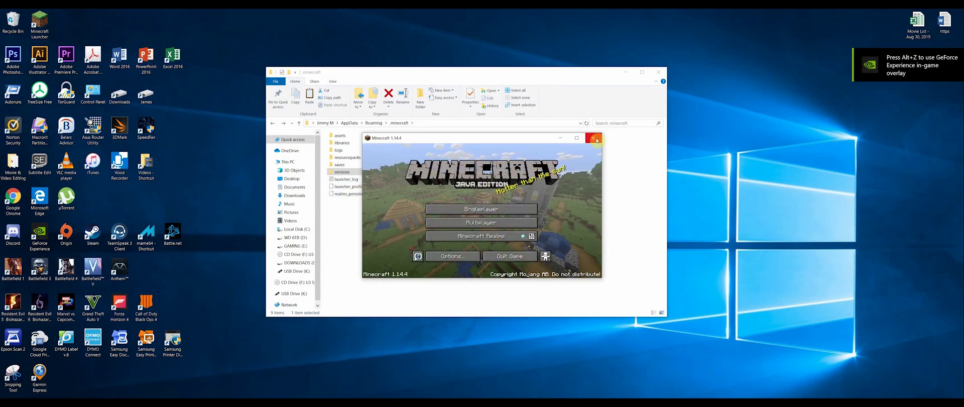
{"action": "left_click", "coordinate": [513, 256]}
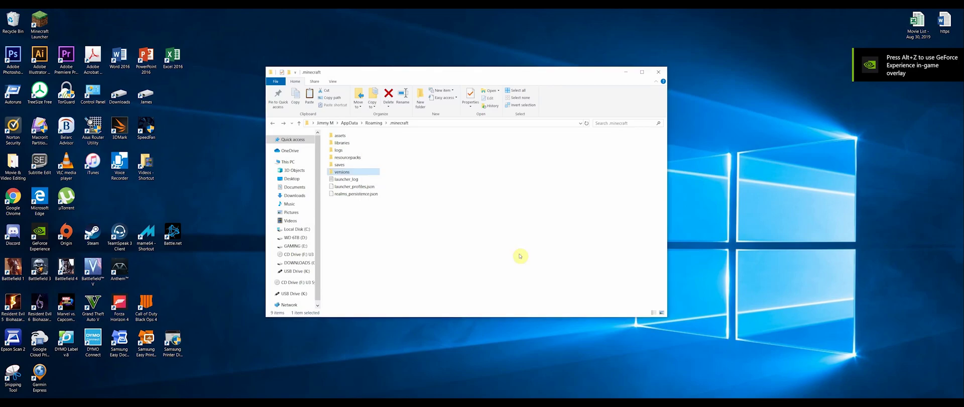
{"action": "left_click", "coordinate": [471, 173]}
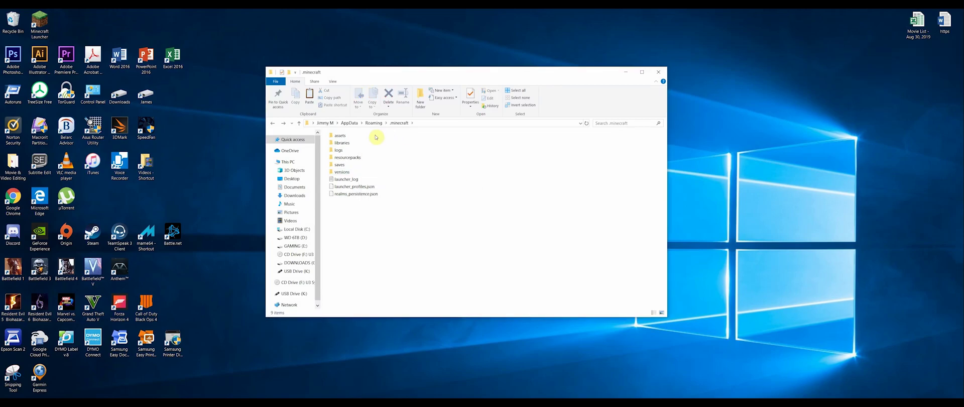
Step: Switch to the Minecraft Forge page in Microsoft Edge and save the recommended 1.14.4 - 28.1.0 installer
{"action": "left_click", "coordinate": [625, 72]}
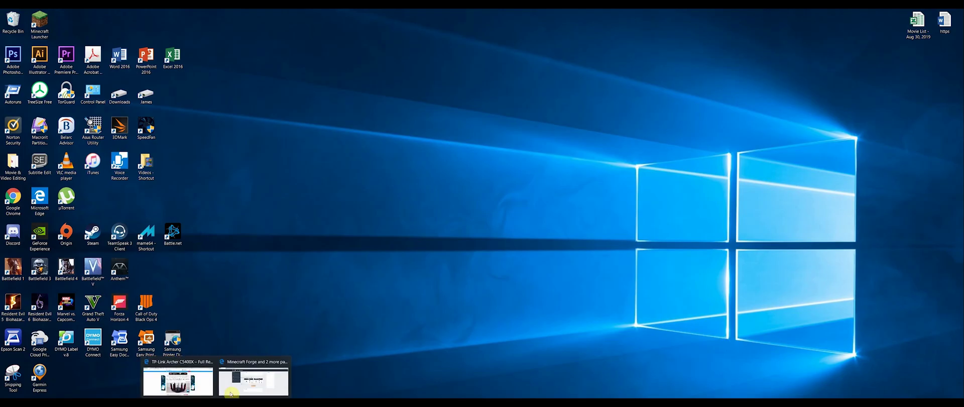
{"action": "left_click", "coordinate": [231, 393]}
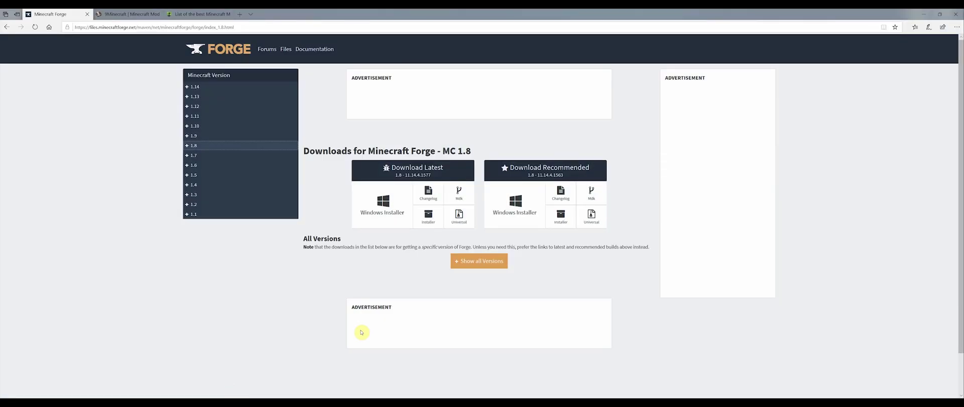
{"action": "left_click", "coordinate": [197, 88]}
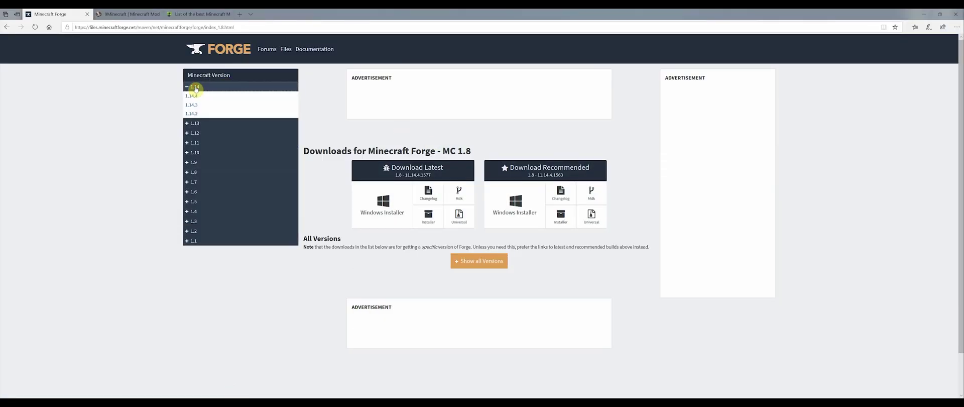
{"action": "left_click", "coordinate": [193, 95]}
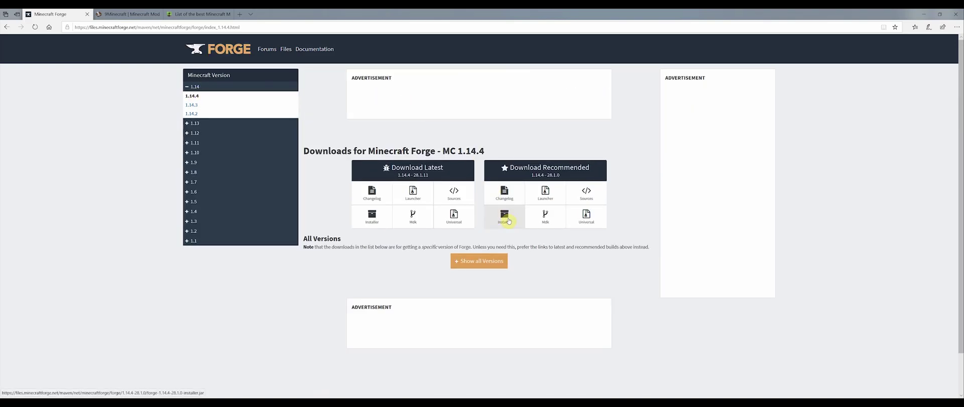
{"action": "left_click", "coordinate": [504, 215]}
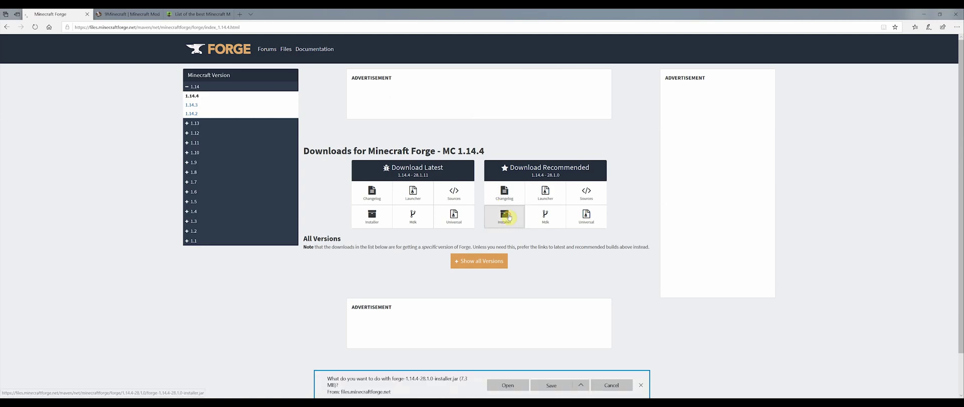
{"action": "left_click", "coordinate": [552, 384]}
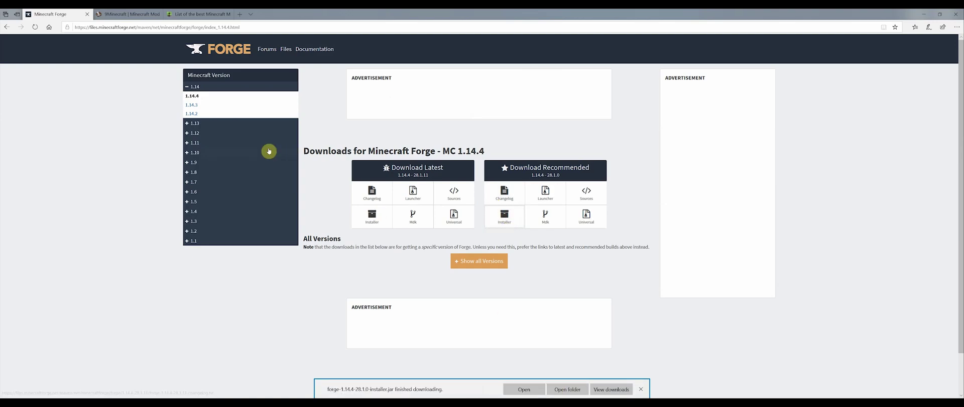
Step: Download and save the recommended Forge Windows installer for Minecraft 1.12.2 (14.23.5.2768)
{"action": "left_click", "coordinate": [186, 133]}
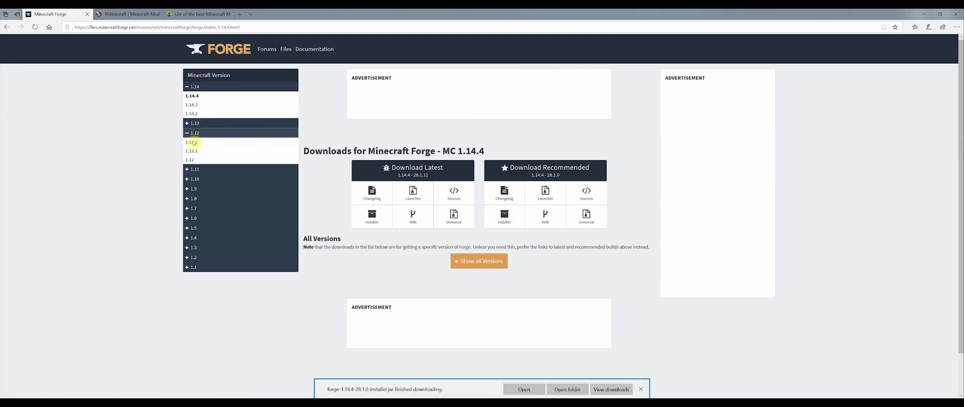
{"action": "left_click", "coordinate": [193, 143]}
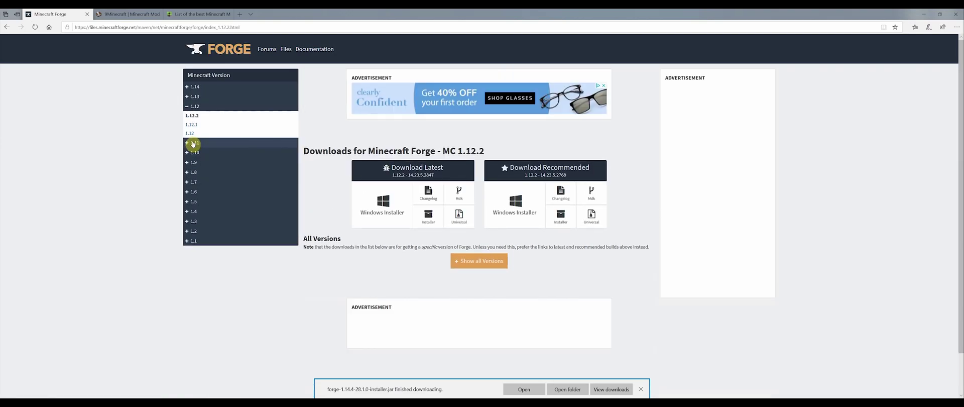
{"action": "left_click", "coordinate": [522, 199]}
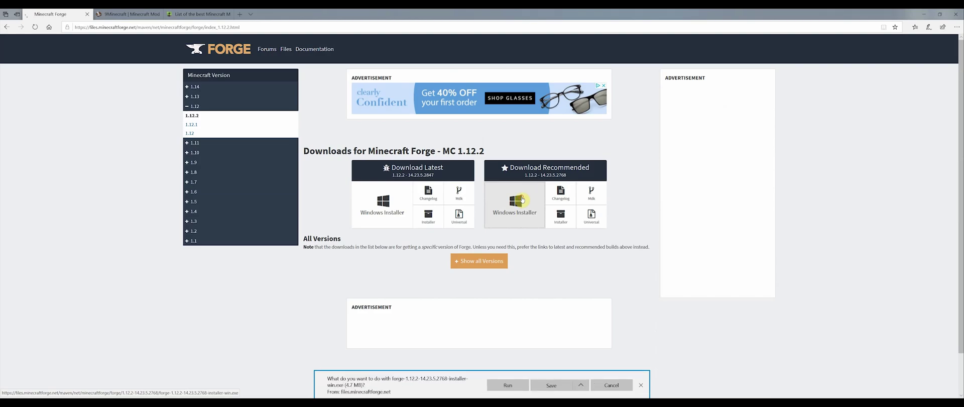
{"action": "left_click", "coordinate": [552, 384]}
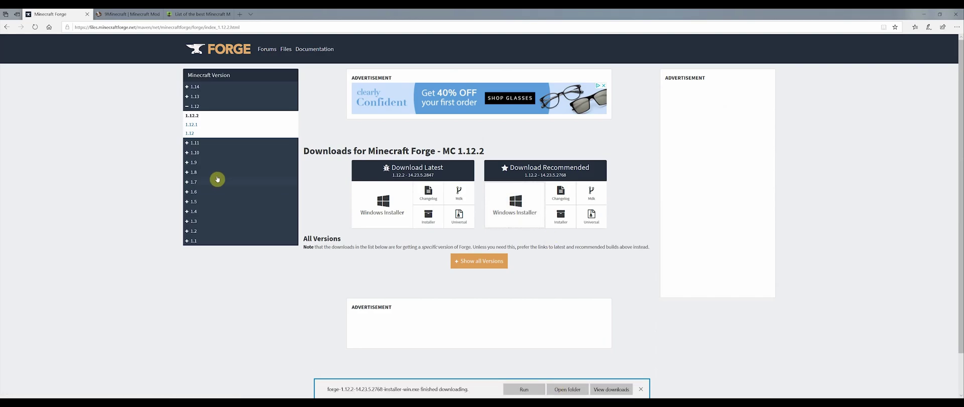
Step: Download and save the recommended Forge Windows installer for Minecraft 1.7.10 (10.13.4.1558)
{"action": "left_click", "coordinate": [192, 182]}
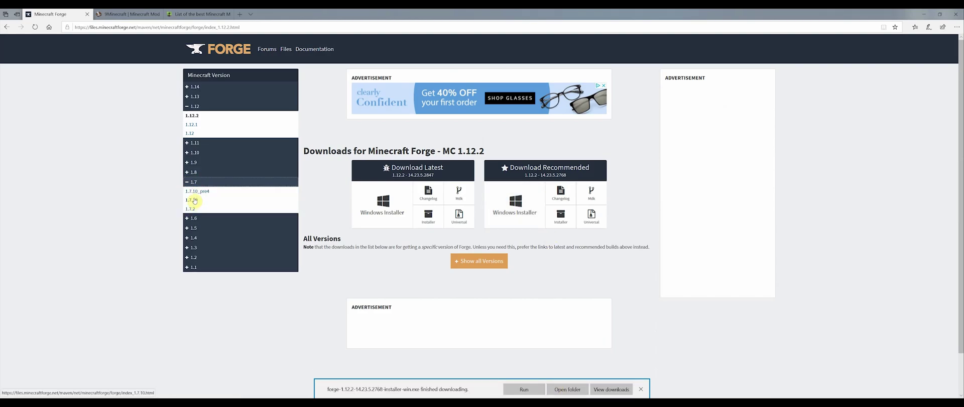
{"action": "left_click", "coordinate": [194, 200]}
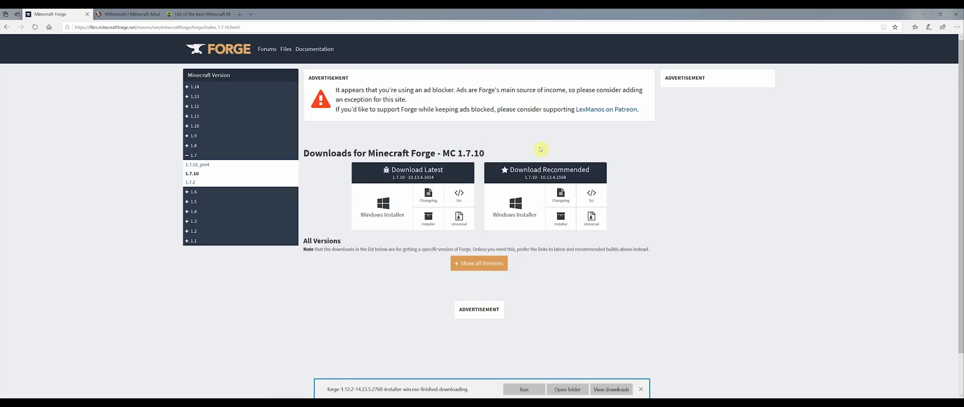
{"action": "left_click", "coordinate": [516, 206]}
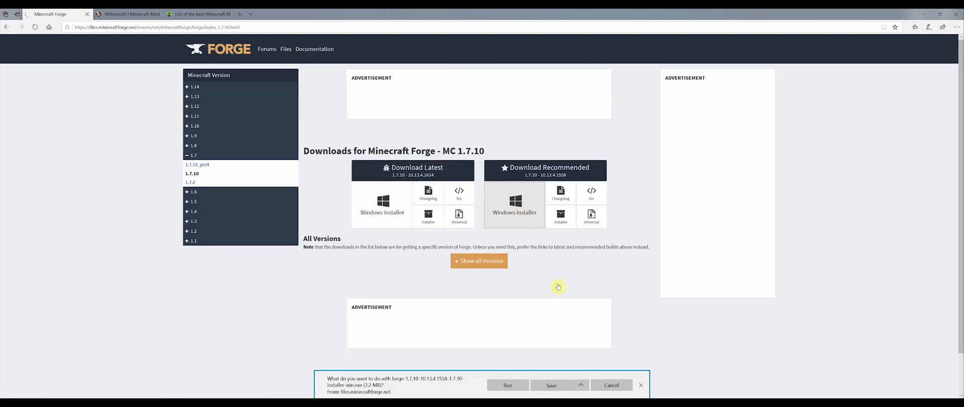
{"action": "left_click", "coordinate": [551, 385]}
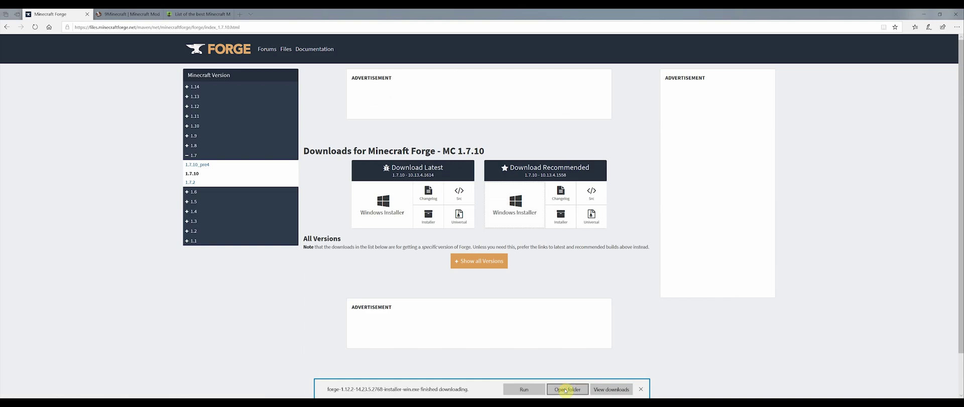
Step: Open the Downloads folder, install the Forge 1.7.10 client into the default .minecraft folder, and dismiss the browser's download notice
{"action": "left_click", "coordinate": [565, 390]}
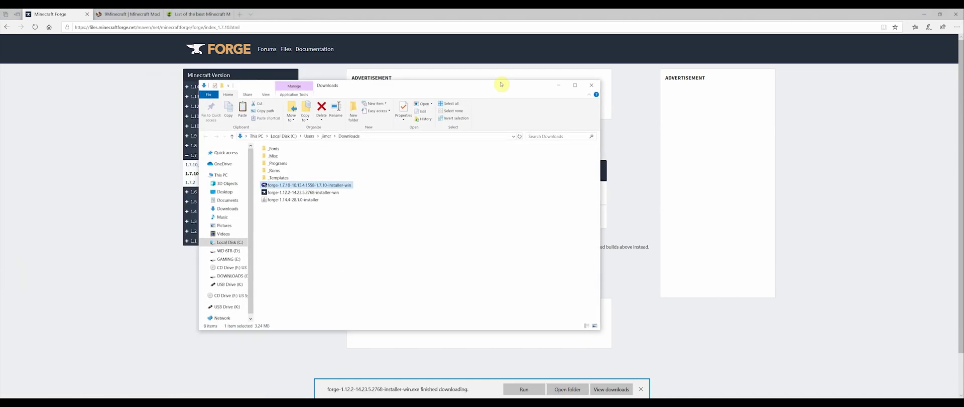
{"action": "double_click", "coordinate": [322, 184]}
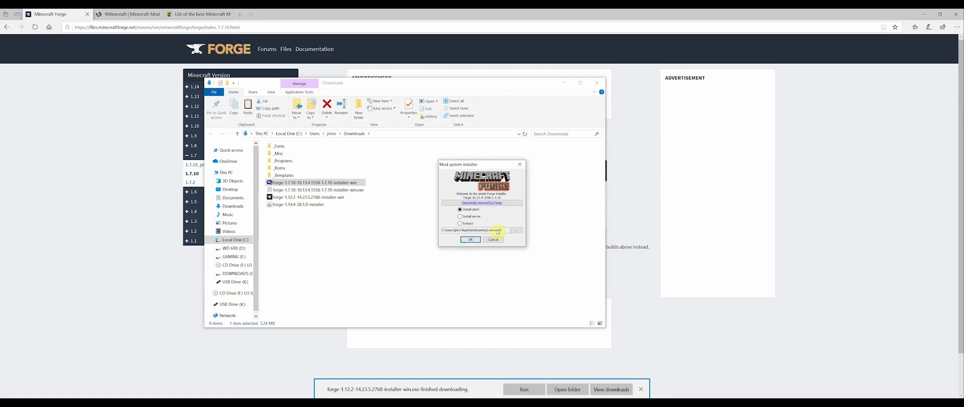
{"action": "left_click", "coordinate": [470, 239]}
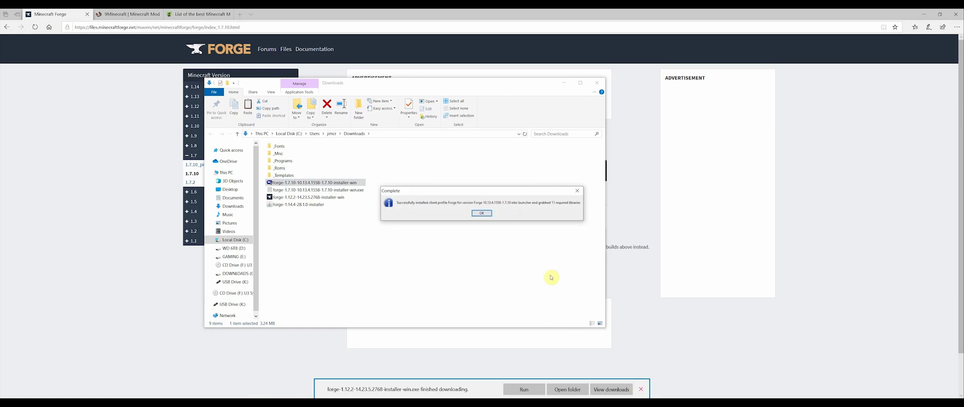
{"action": "left_click", "coordinate": [482, 214]}
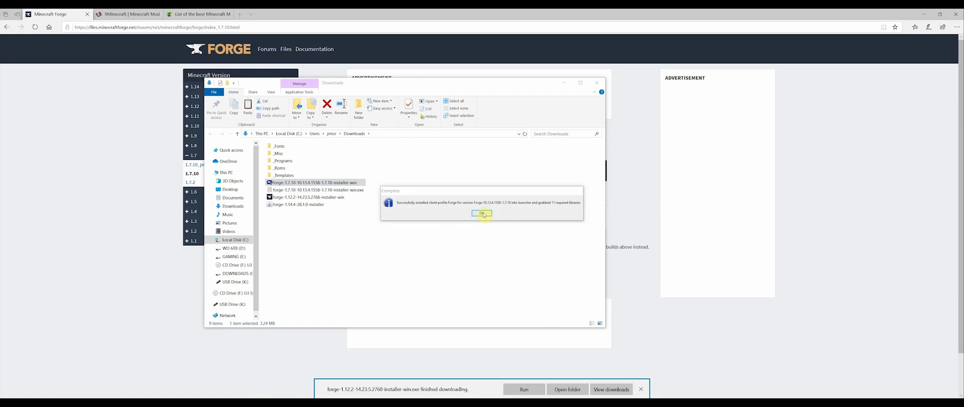
{"action": "left_click", "coordinate": [643, 390]}
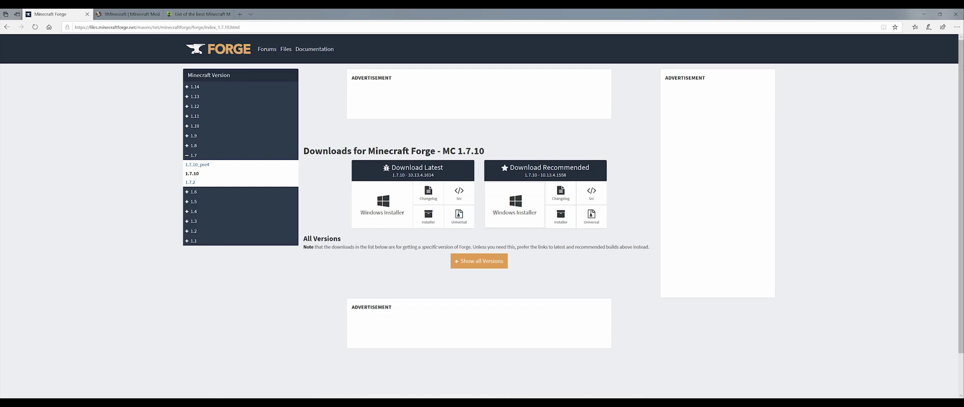
Step: Run forge-1.12.2-14.23.5.2768-installer-win from the Downloads folder and install the client into the default .minecraft folder
{"action": "left_click", "coordinate": [204, 383]}
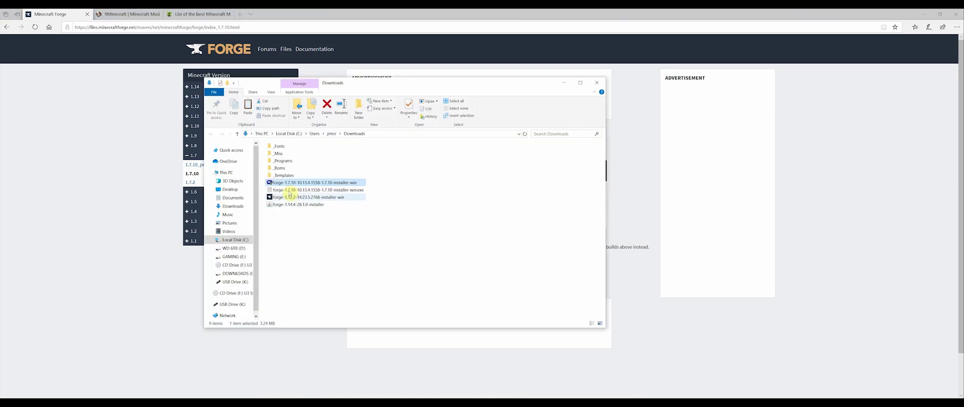
{"action": "double_click", "coordinate": [297, 197]}
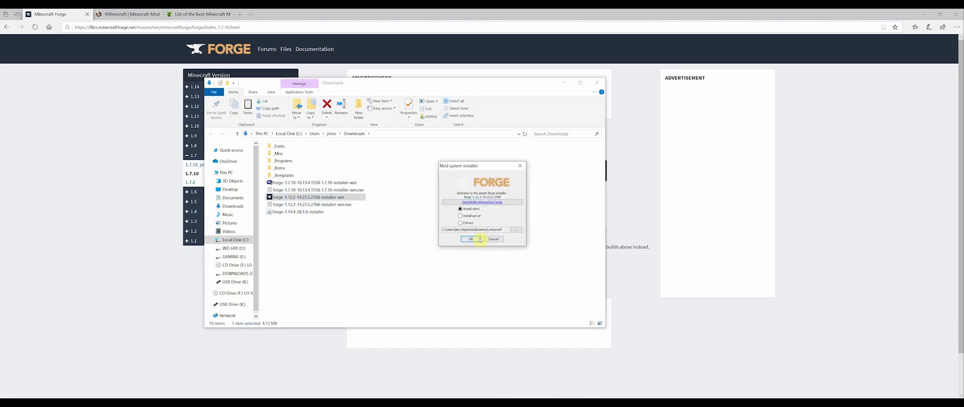
{"action": "left_click", "coordinate": [475, 240]}
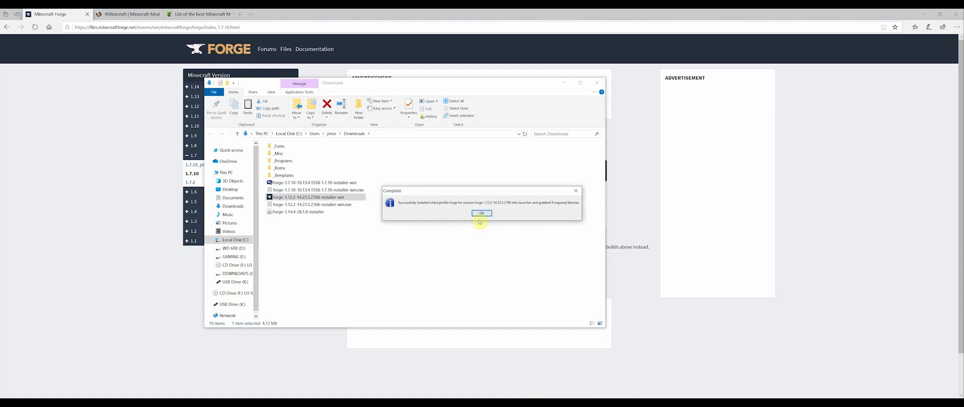
{"action": "left_click", "coordinate": [481, 215]}
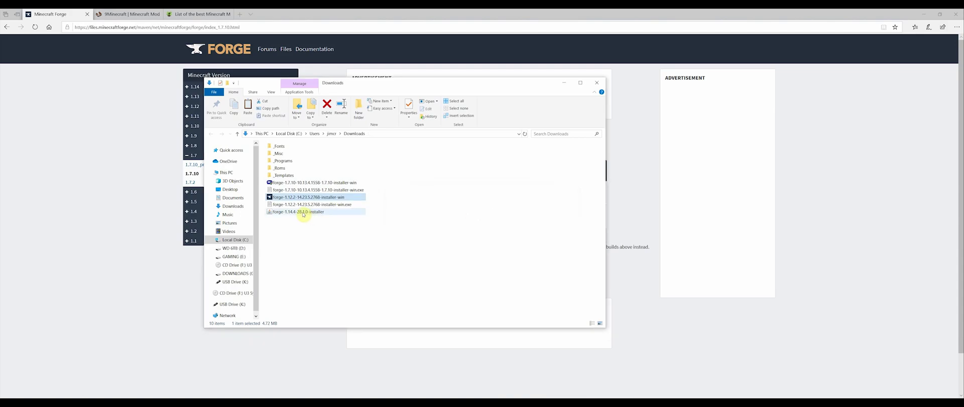
Step: Run forge-1.14.4-28.1.0-installer, install the client into the default .minecraft folder, and close the Downloads window
{"action": "double_click", "coordinate": [304, 212]}
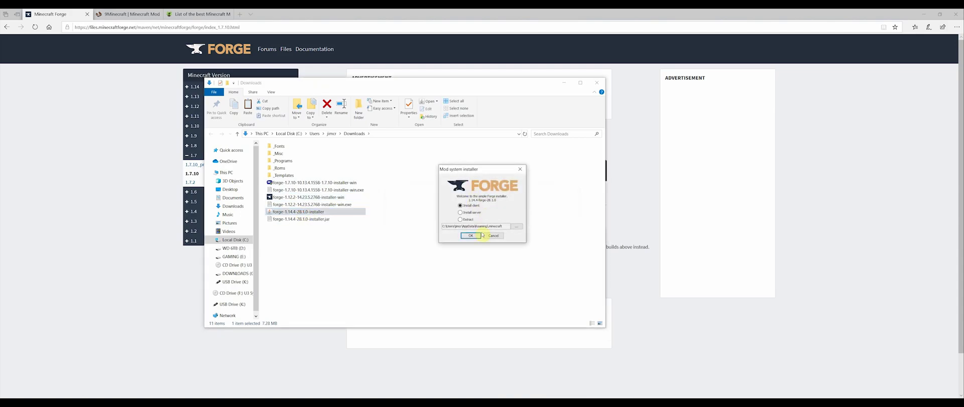
{"action": "left_click", "coordinate": [470, 235]}
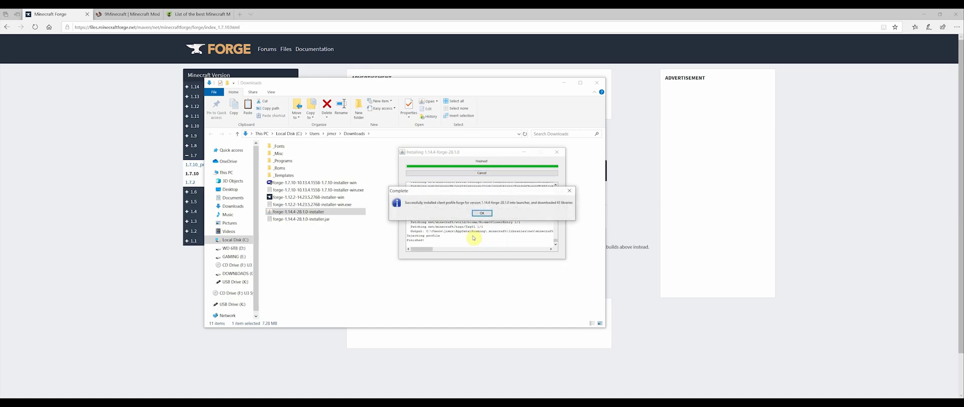
{"action": "left_click", "coordinate": [483, 213]}
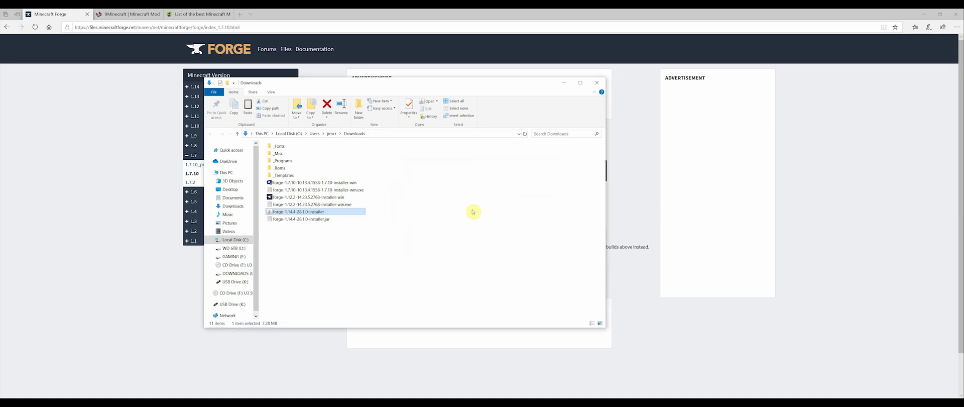
{"action": "left_click", "coordinate": [596, 82]}
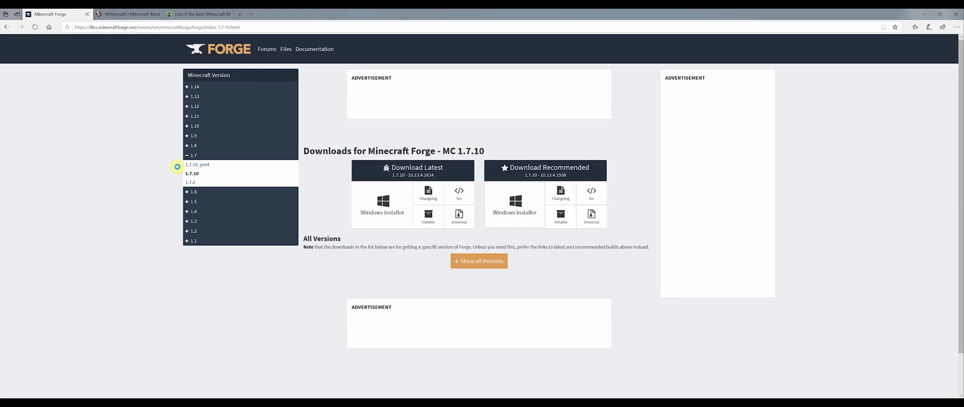
Step: Look at the 9Minecraft site, switch to the mc-mod.net mod list, and open the Ring of Teleport Mod 1.14.4 page
{"action": "left_click", "coordinate": [131, 14]}
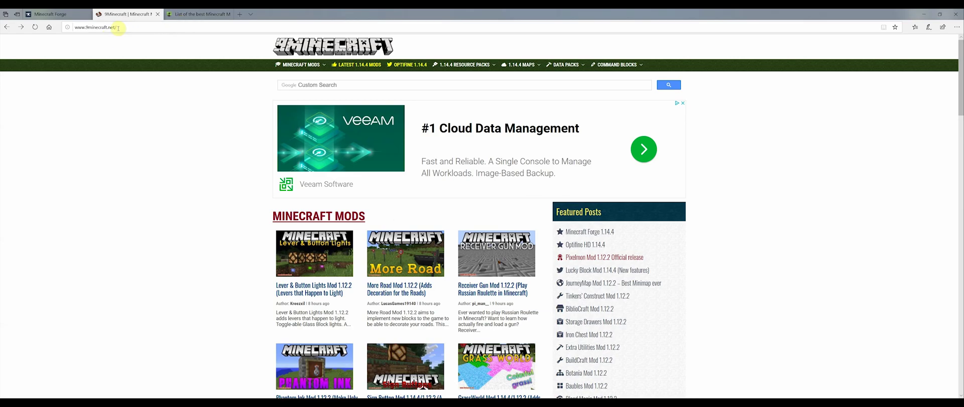
{"action": "left_click", "coordinate": [194, 14]}
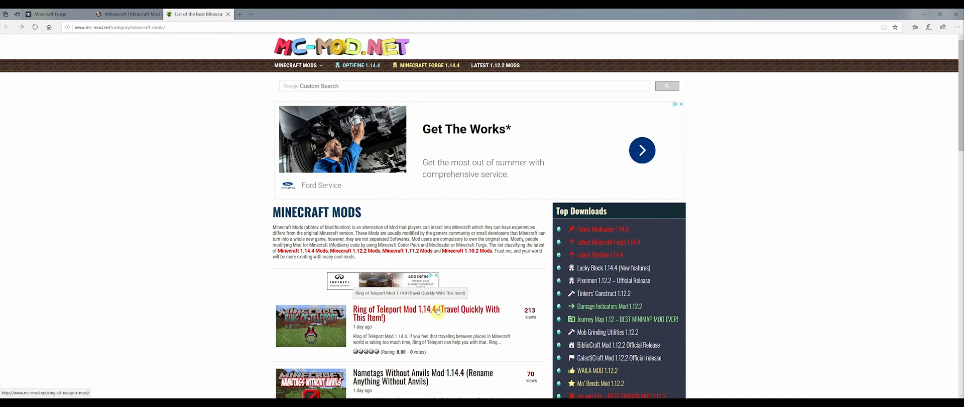
{"action": "scroll", "coordinate": [438, 311], "scroll_direction": "down", "scroll_amount": 1}
{"action": "scroll", "coordinate": [438, 311], "scroll_direction": "down", "scroll_amount": 2}
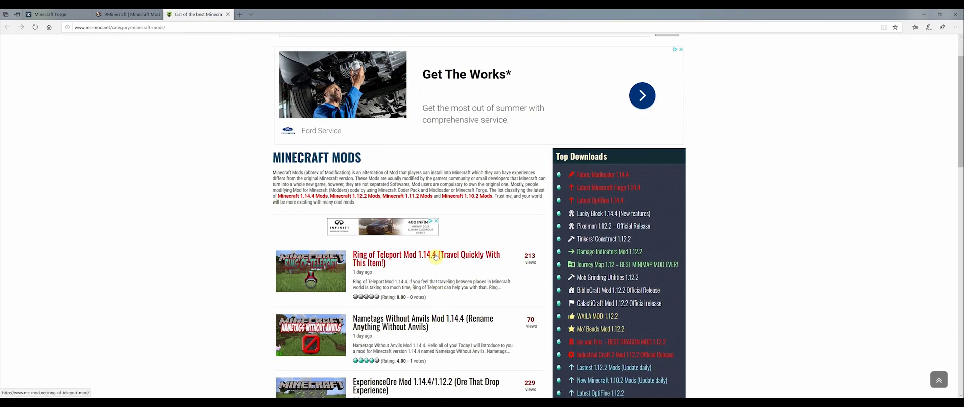
{"action": "left_click", "coordinate": [432, 259]}
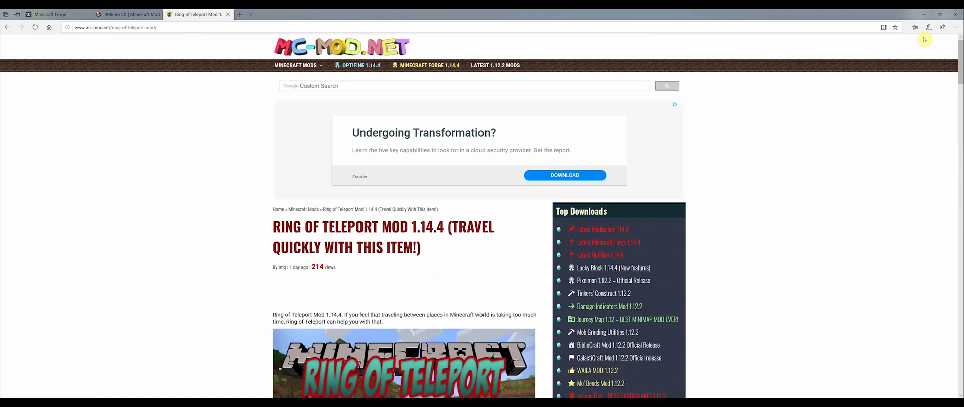
Step: Download and save Ring-of-Teleport-1.14.4.jar for Minecraft 1.14.4, and close the file hosting page
{"action": "left_click_drag", "start_coordinate": [957, 65], "coordinate": [957, 322]}
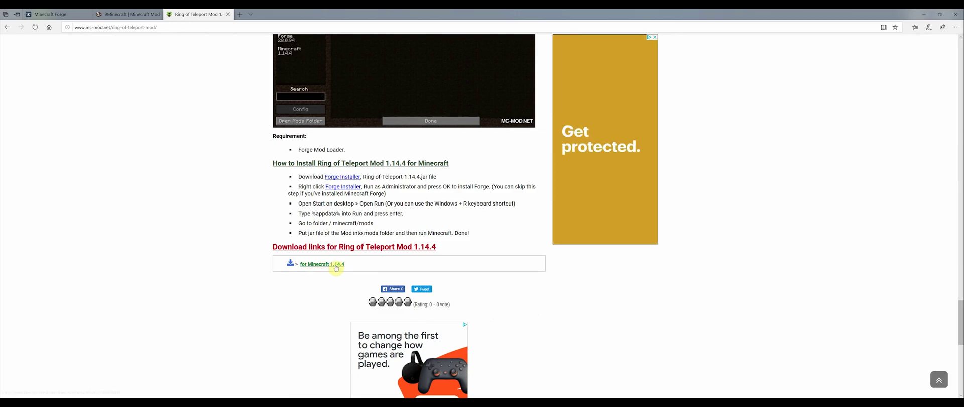
{"action": "left_click", "coordinate": [332, 262]}
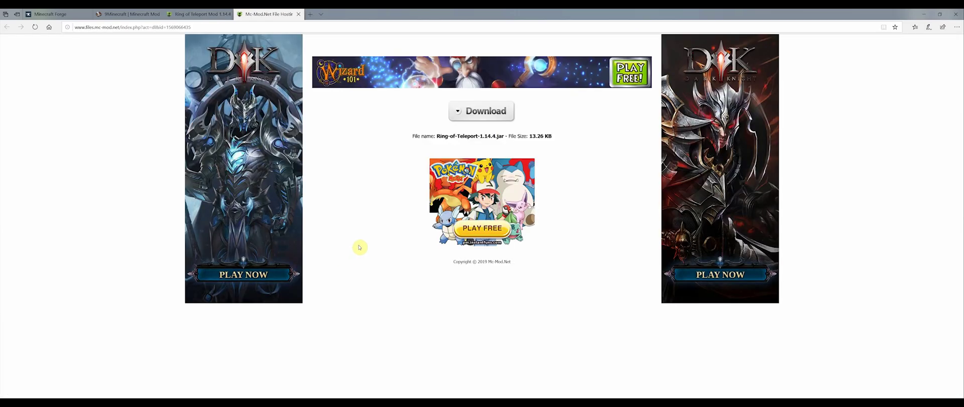
{"action": "left_click", "coordinate": [474, 113]}
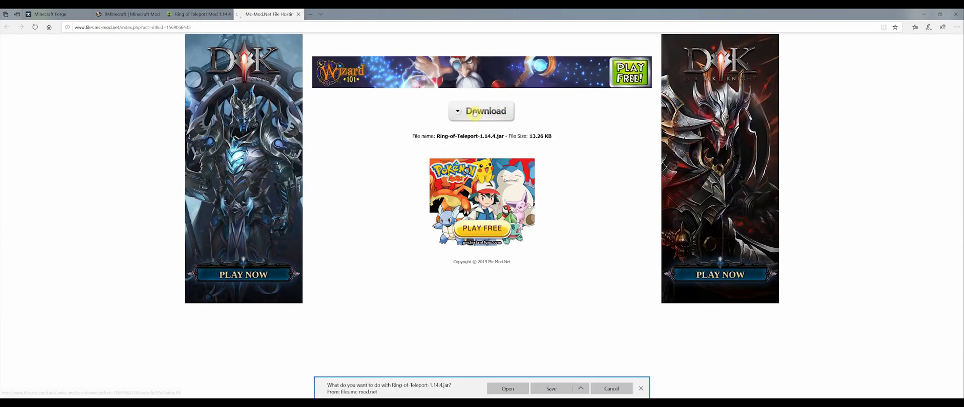
{"action": "left_click", "coordinate": [559, 388]}
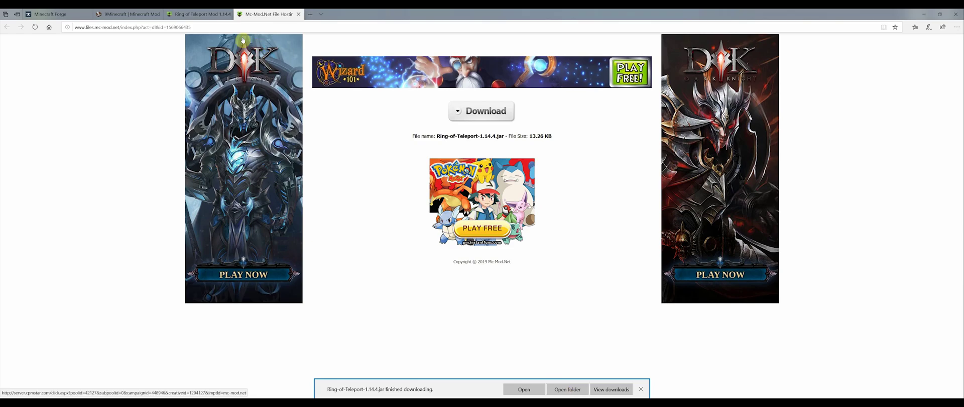
{"action": "left_click", "coordinate": [298, 14]}
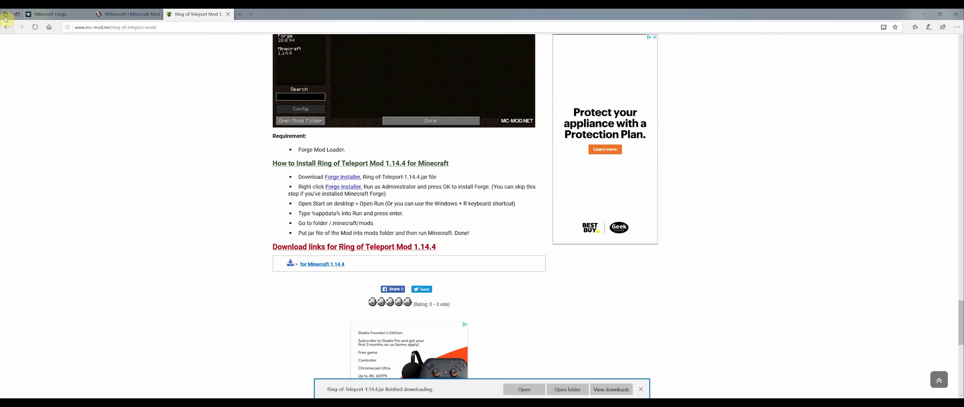
Step: Open the Shameless Mobs Mod 1.14.4 page on mc-mod.net, save Shameless-Mobs-1.14.4.jar, and open the download folder
{"action": "left_click", "coordinate": [140, 14]}
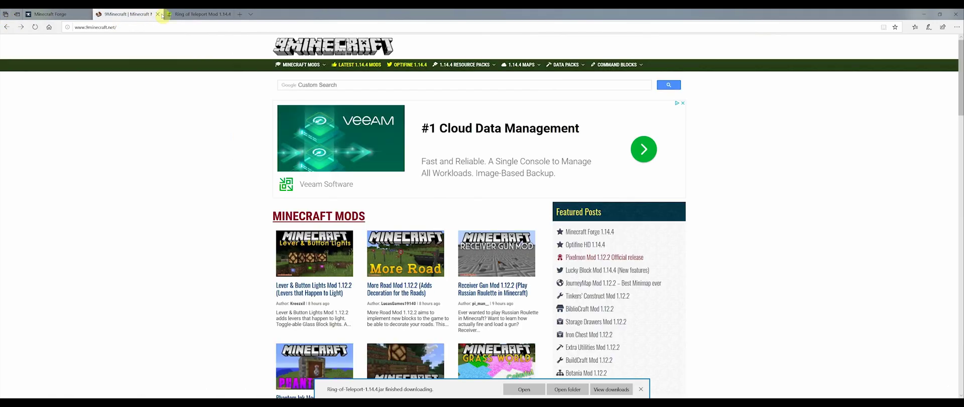
{"action": "left_click", "coordinate": [194, 14]}
{"action": "left_click", "coordinate": [6, 27]}
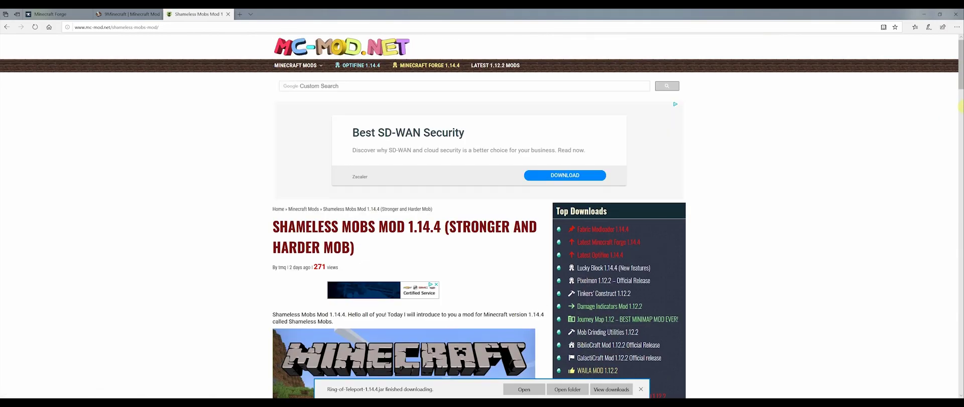
{"action": "scroll", "coordinate": [946, 308], "scroll_direction": "down", "scroll_amount": 15}
{"action": "scroll", "coordinate": [946, 308], "scroll_direction": "down", "scroll_amount": 6}
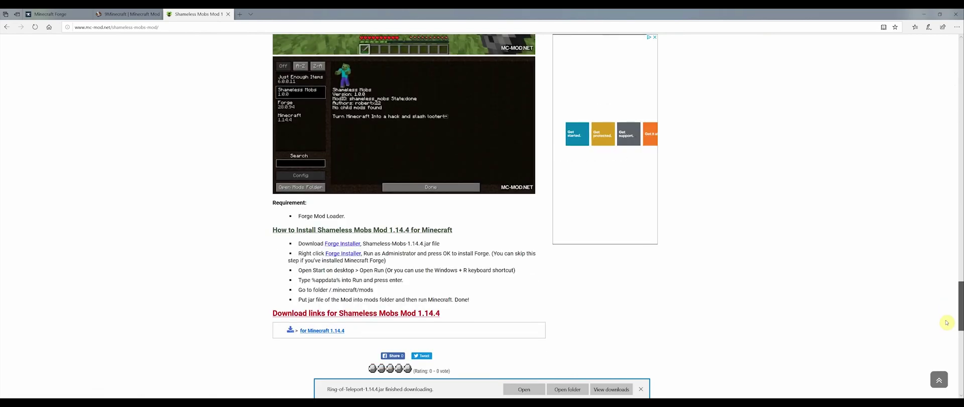
{"action": "left_click", "coordinate": [338, 330]}
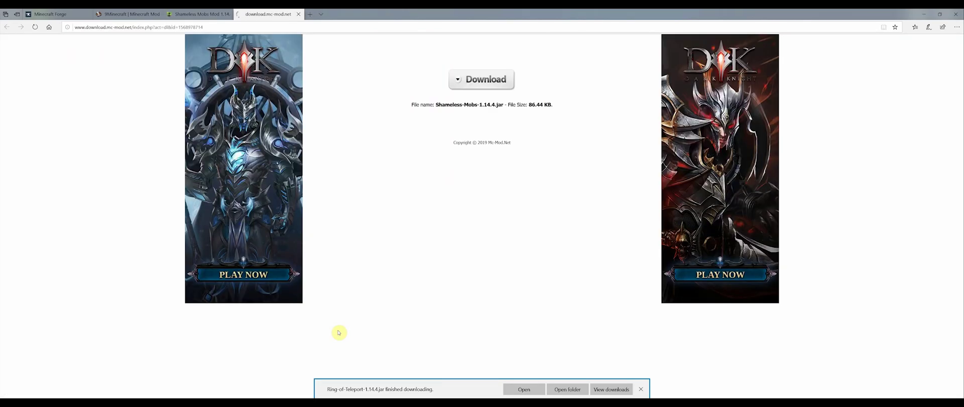
{"action": "left_click", "coordinate": [496, 173]}
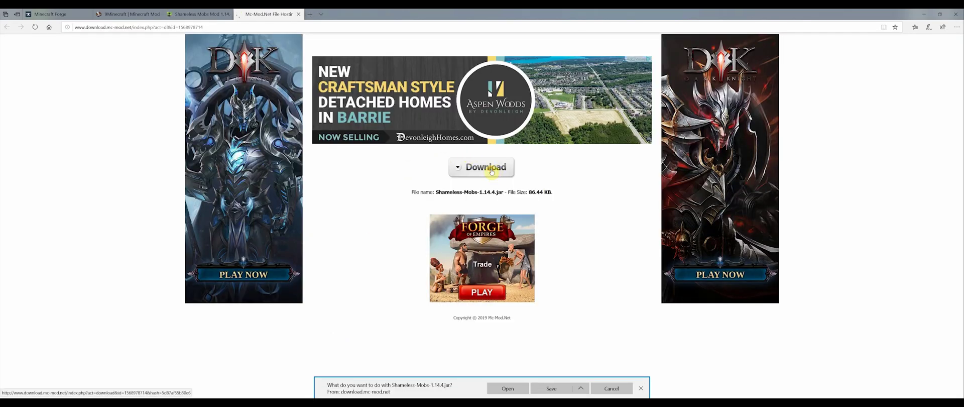
{"action": "left_click", "coordinate": [563, 389]}
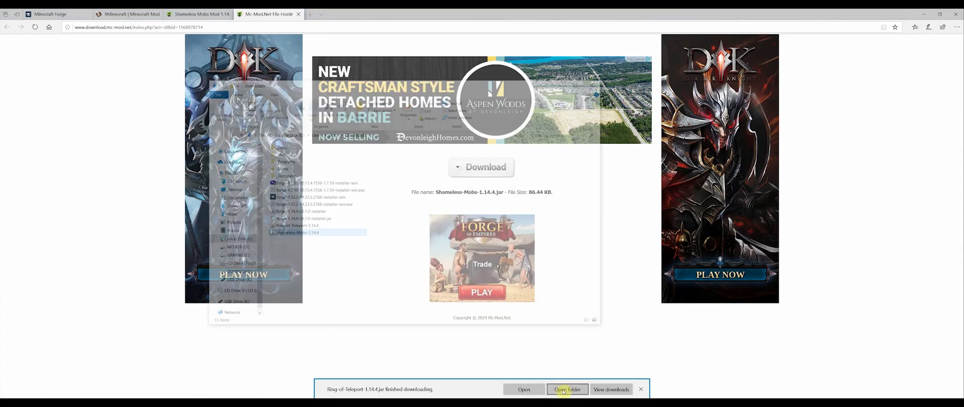
Step: Cut the Ring-of-Teleport-1.14.4 and Shameless-Mobs-1.14.4 files from the Downloads folder
{"action": "key", "text": "shift+Up"}
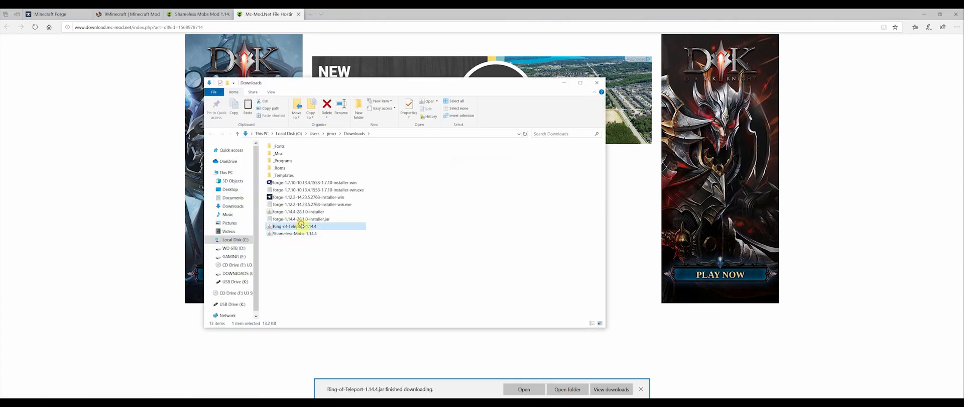
{"action": "right_click", "coordinate": [312, 229]}
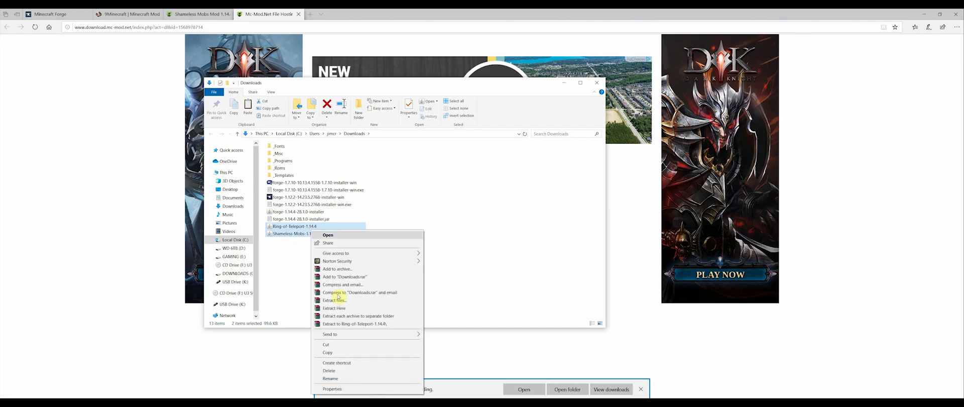
{"action": "left_click", "coordinate": [338, 344]}
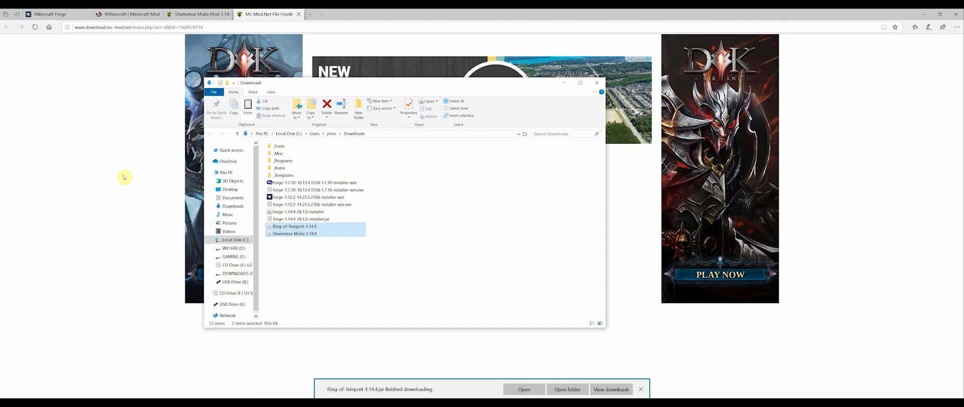
Step: Run %appdata% to reach the Roaming folder and open .minecraft\versions\1.14.4-forge-28.1.0
{"action": "key", "text": "super+r"}
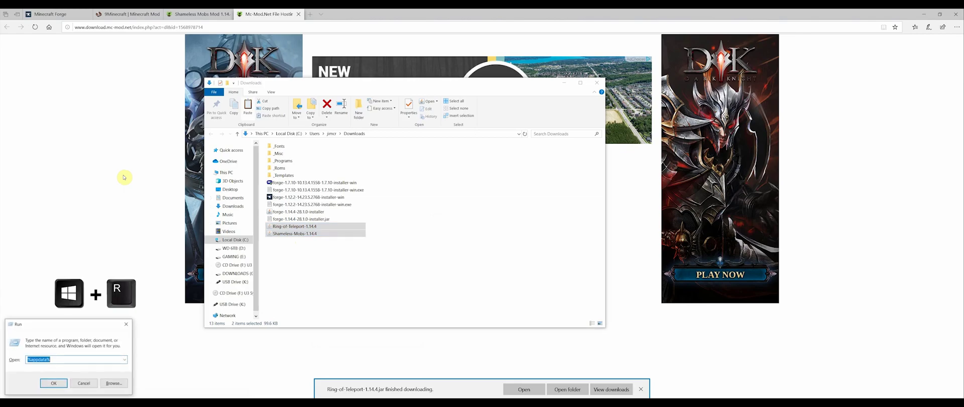
{"action": "left_click", "coordinate": [55, 384]}
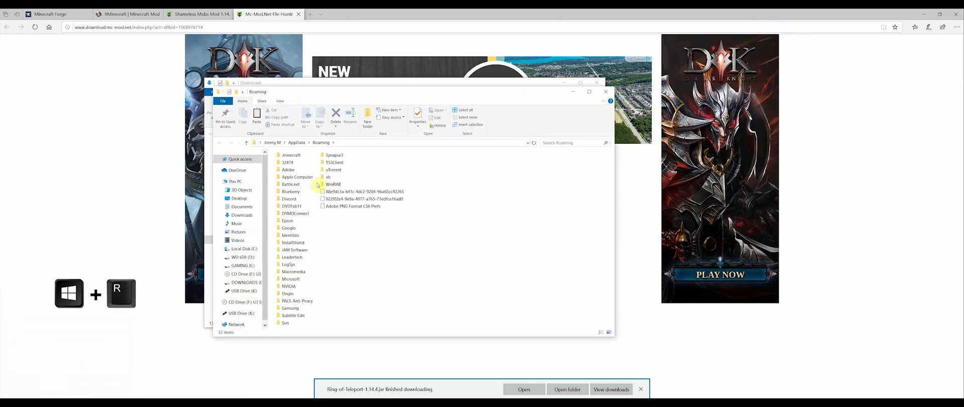
{"action": "double_click", "coordinate": [291, 155]}
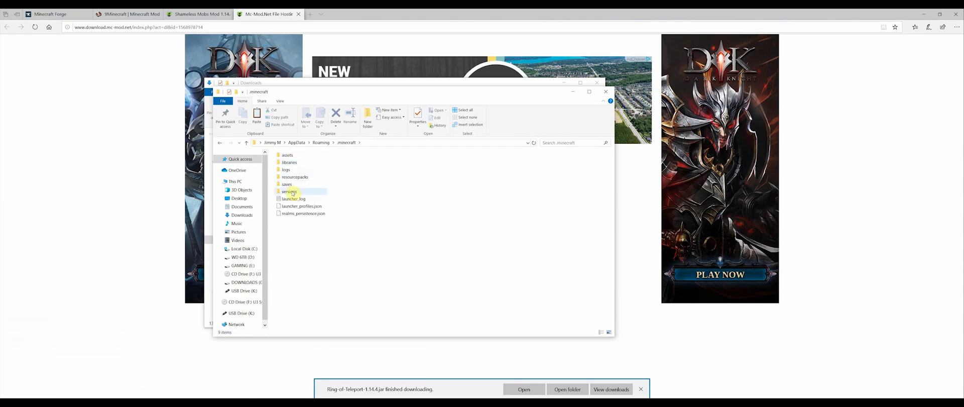
{"action": "double_click", "coordinate": [293, 190]}
{"action": "double_click", "coordinate": [297, 178]}
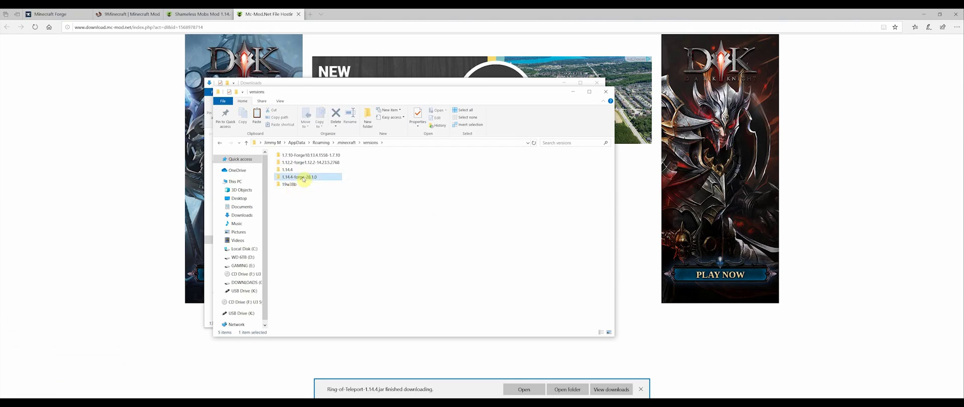
Step: Create a new folder named mods inside the 1.14.4-forge-28.1.0 version folder
{"action": "right_click", "coordinate": [329, 184]}
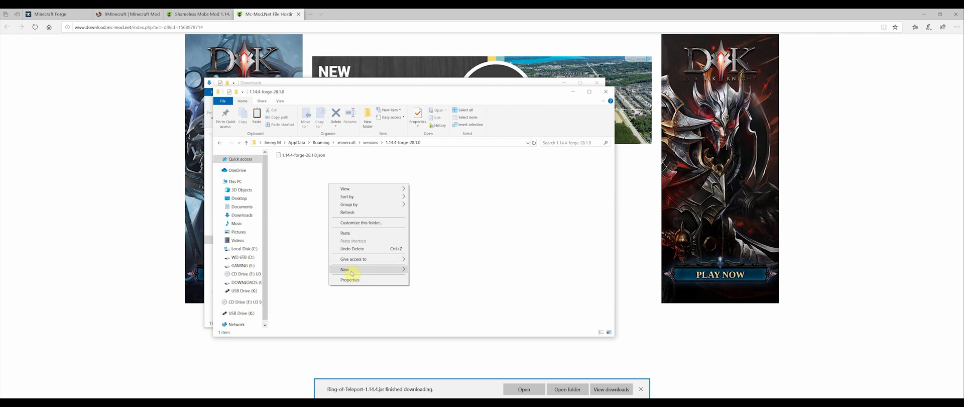
{"action": "mouse_move", "coordinate": [351, 270]}
{"action": "left_click", "coordinate": [422, 270]}
{"action": "type", "text": "mods"}
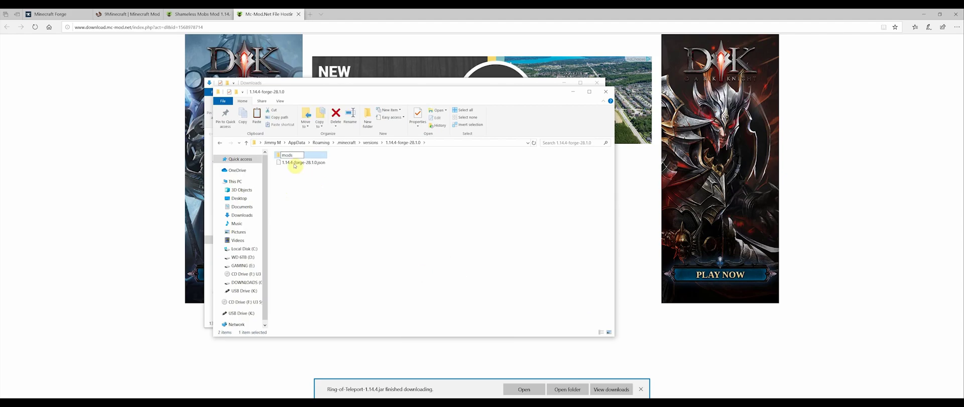
{"action": "key", "text": "Return"}
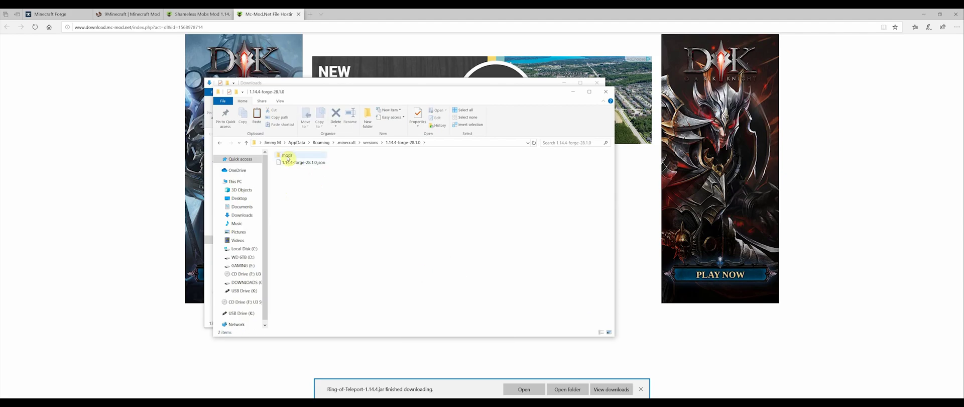
Step: Paste the two cut mod files into the mods folder of 1.14.4-forge-28.1.0
{"action": "double_click", "coordinate": [284, 155]}
{"action": "right_click", "coordinate": [301, 165]}
{"action": "left_click", "coordinate": [321, 215]}
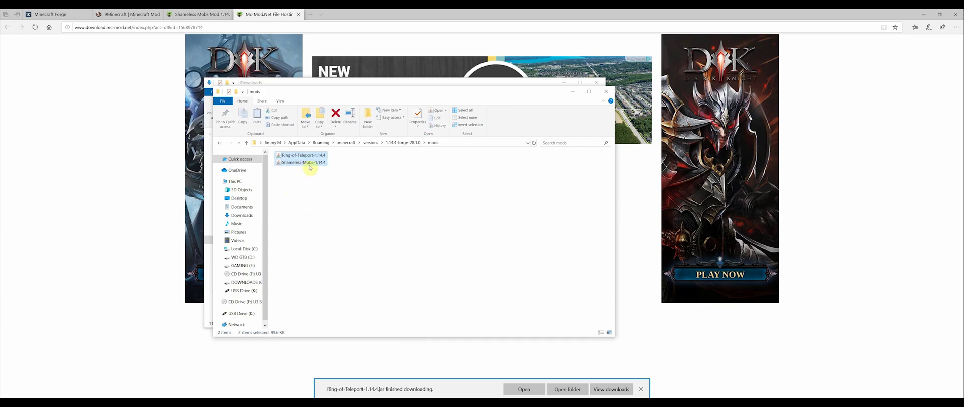
Step: Return to the versions folder and create a folder named mods inside 1.7.10-Forge10.13.4.1558-1.7.10
{"action": "left_click", "coordinate": [371, 143]}
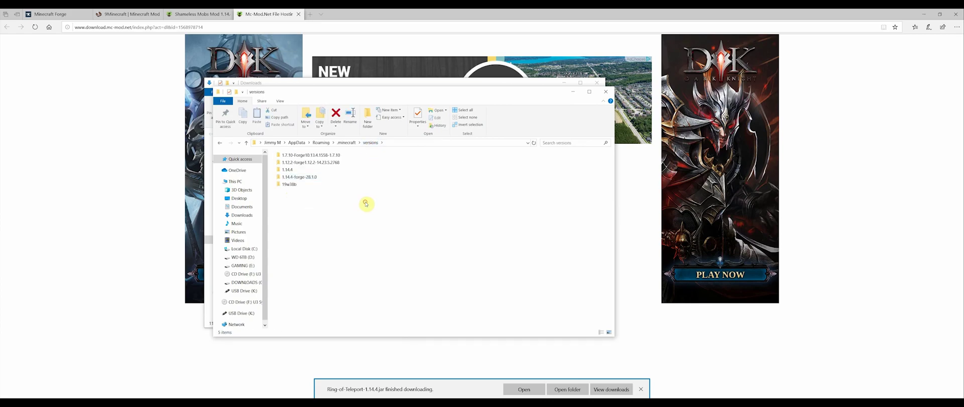
{"action": "double_click", "coordinate": [324, 155]}
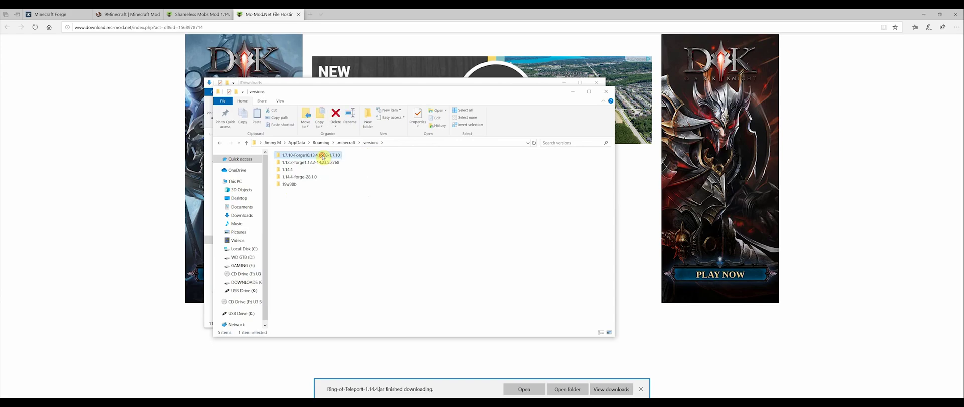
{"action": "right_click", "coordinate": [342, 180]}
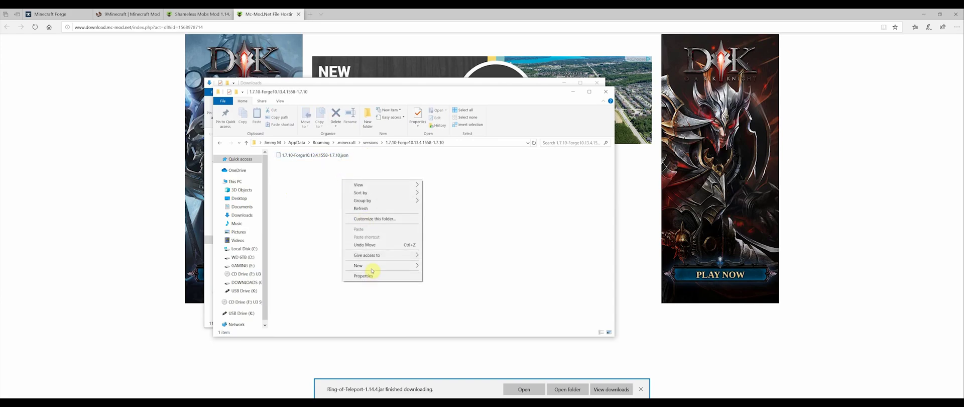
{"action": "mouse_move", "coordinate": [370, 264]}
{"action": "left_click", "coordinate": [437, 266]}
{"action": "type", "text": "mo"}
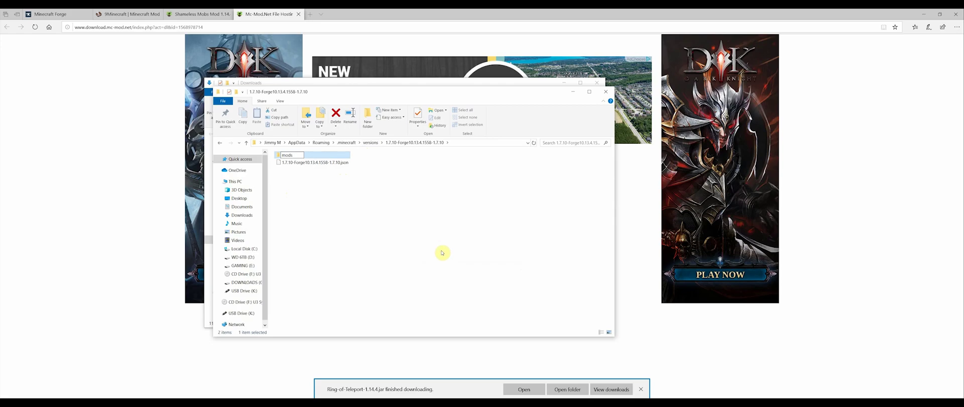
{"action": "type", "text": "ds"}
{"action": "left_click", "coordinate": [442, 253]}
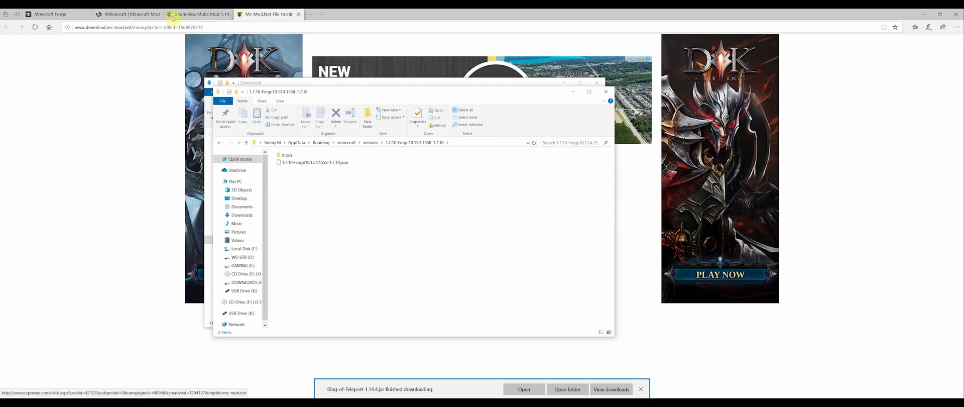
Step: Search the 9Minecraft site for 1.7.10, open the Minecraft 1.7.10 Mods page and browse its mod list
{"action": "left_click", "coordinate": [130, 15]}
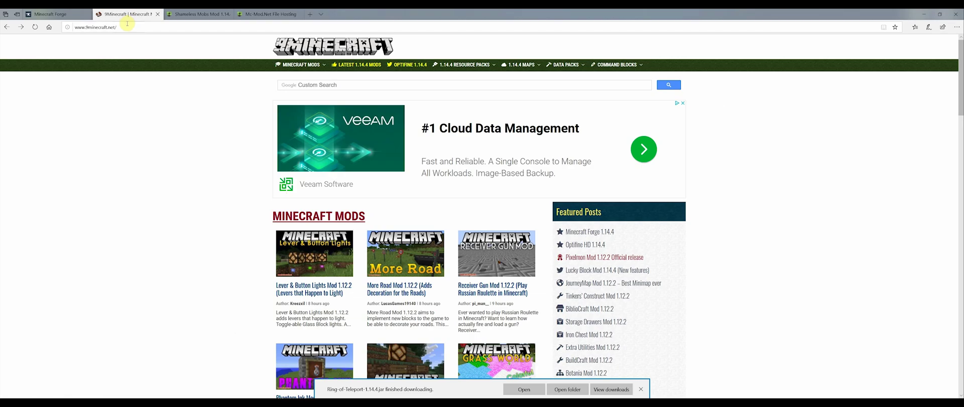
{"action": "left_click", "coordinate": [369, 85]}
{"action": "type", "text": "1."}
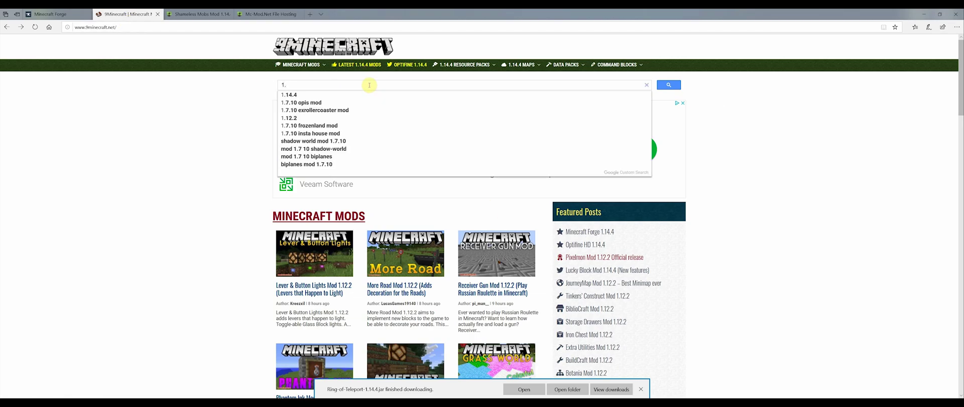
{"action": "type", "text": "7"}
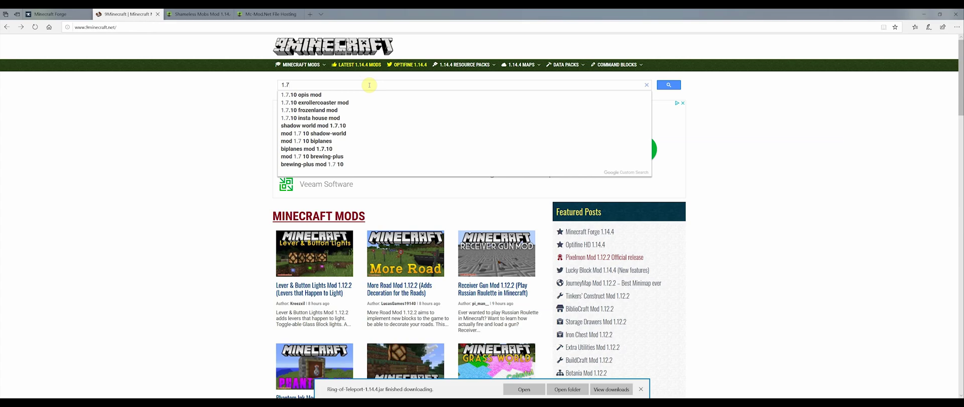
{"action": "type", "text": ".10"}
{"action": "key", "text": "Return"}
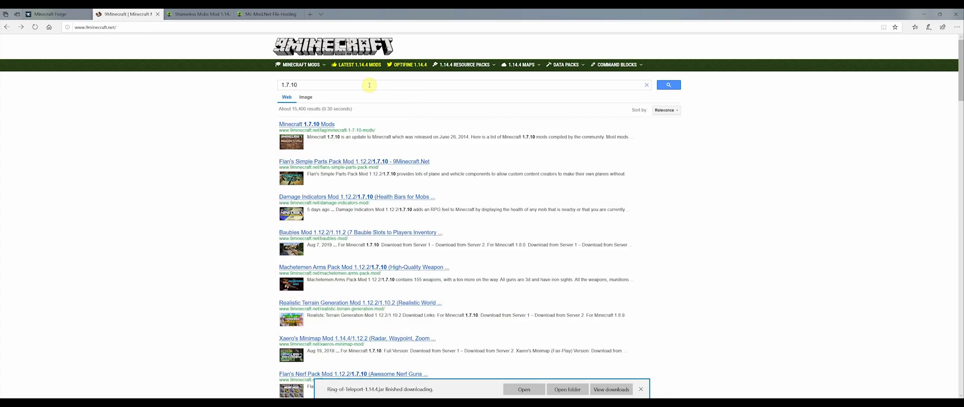
{"action": "left_click", "coordinate": [325, 124]}
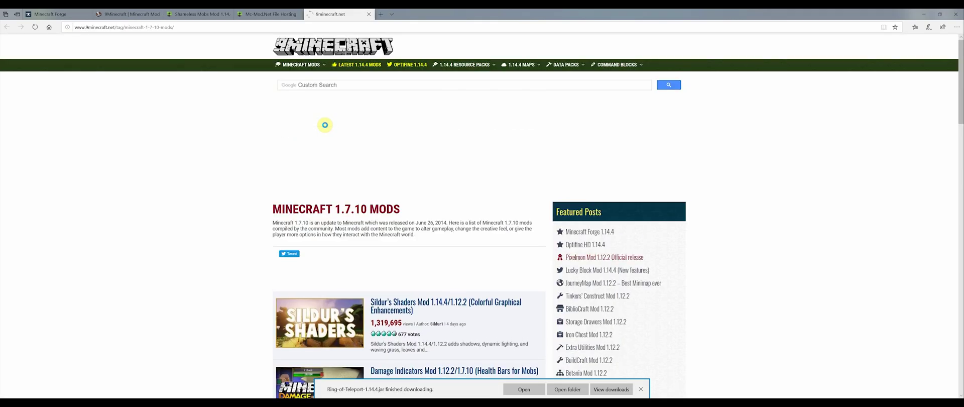
{"action": "scroll", "coordinate": [398, 164], "scroll_direction": "down", "scroll_amount": 5}
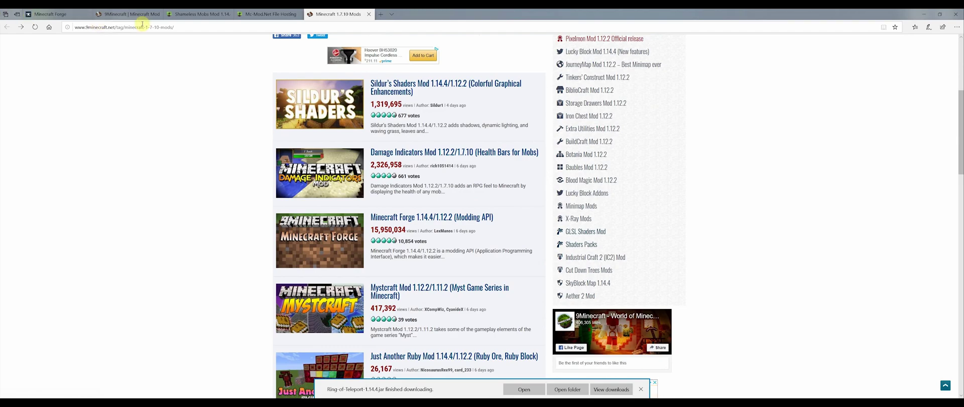
Step: Copy the CandyCraft, Damage-Indicators and MrCrayfishs-Furniture 1.7.10 mods into the mods folder of 1.7.10-Forge10.13.4.1558-1.7.10
{"action": "left_click", "coordinate": [924, 14]}
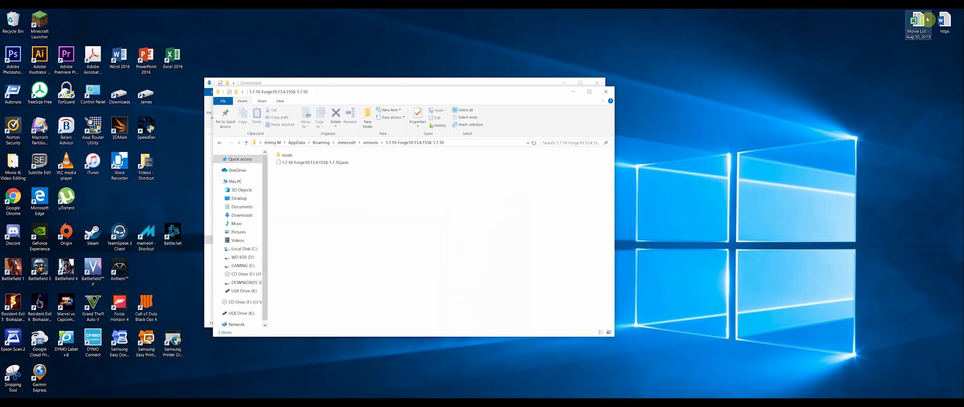
{"action": "double_click", "coordinate": [284, 157]}
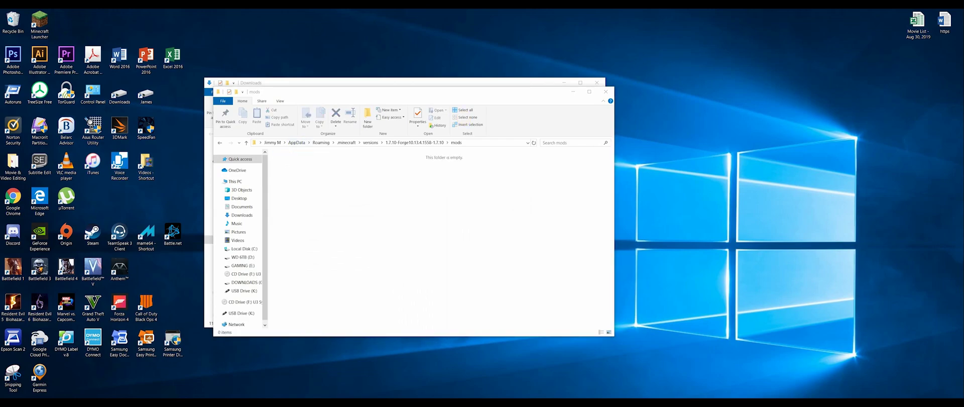
{"action": "left_click_drag", "start_coordinate": [88, 151], "coordinate": [441, 212]}
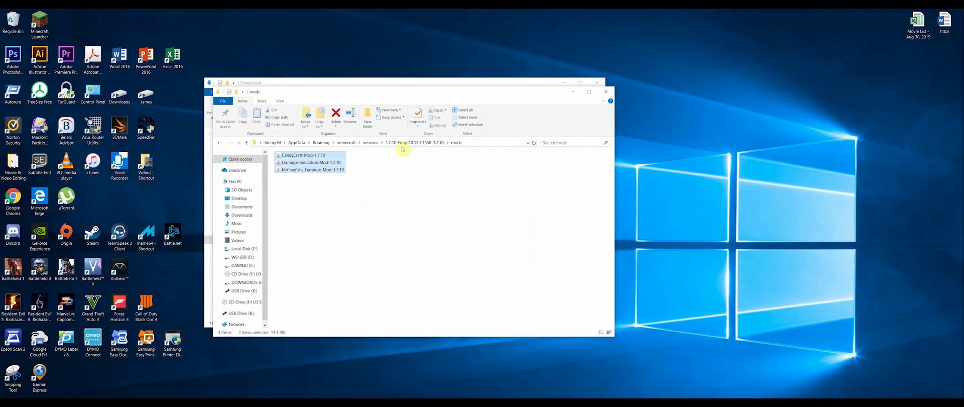
Step: Return to the versions folder and create a folder named mods inside 1.12.2-forge1.12.2-14.23.5.2768
{"action": "left_click", "coordinate": [371, 143]}
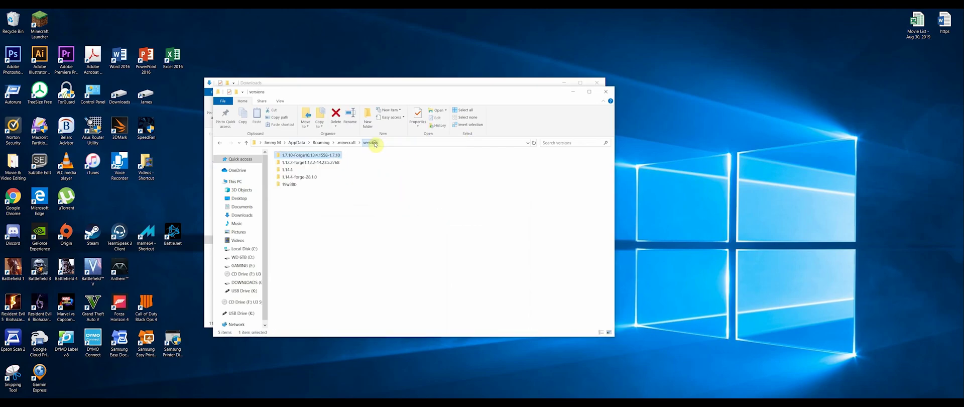
{"action": "double_click", "coordinate": [323, 163]}
{"action": "right_click", "coordinate": [340, 180]}
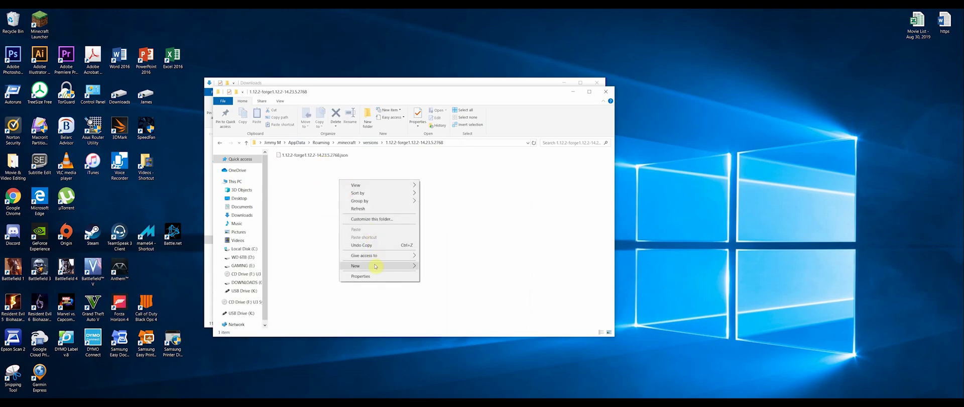
{"action": "mouse_move", "coordinate": [375, 266]}
{"action": "left_click", "coordinate": [430, 267]}
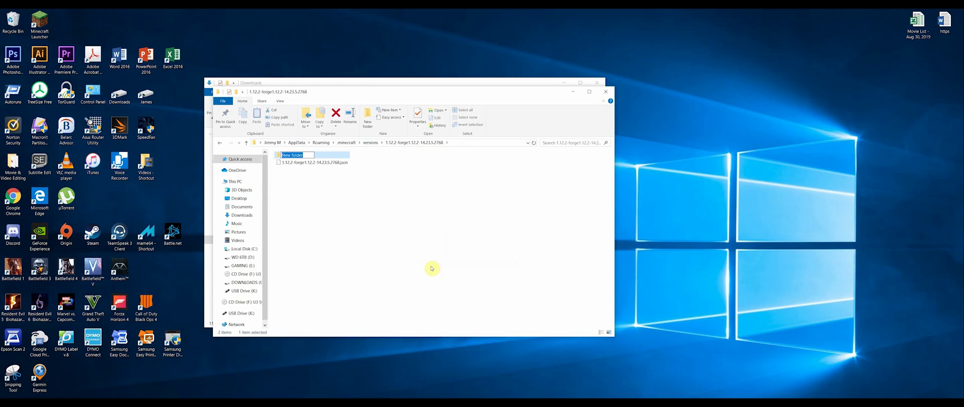
{"action": "type", "text": "mods"}
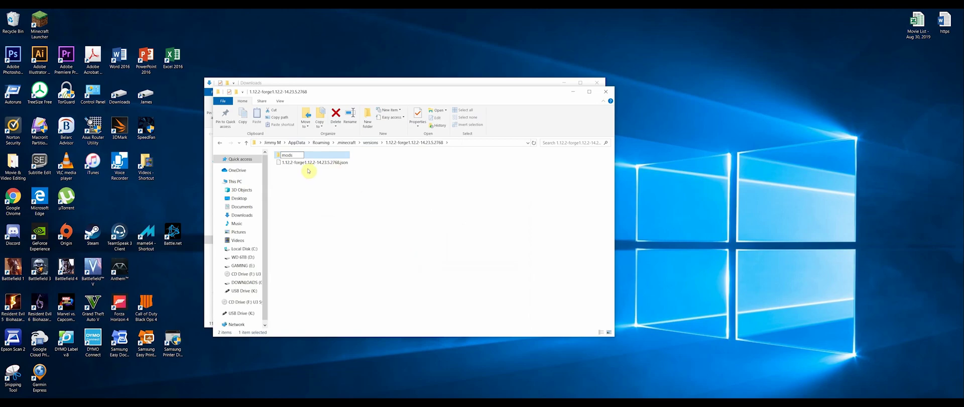
{"action": "key", "text": "Return"}
Step: Put the BiblioCraft-Mod-1.12 file into the 1.12.2 Forge version's mods folder and minimize the folder window
{"action": "double_click", "coordinate": [288, 155]}
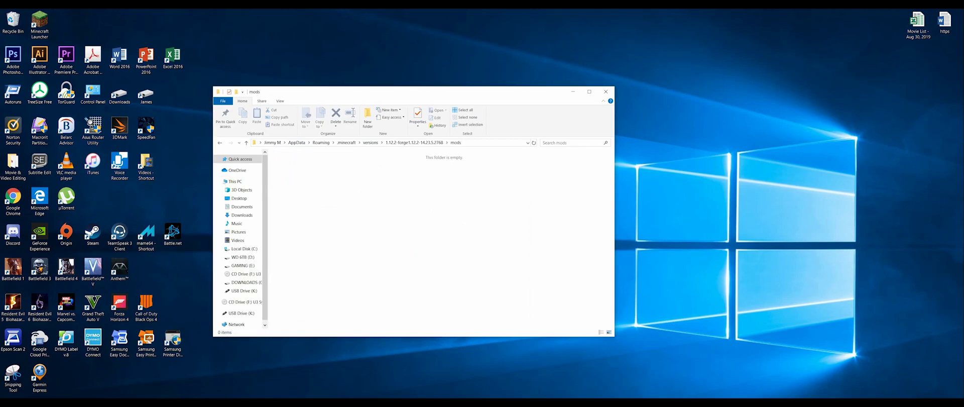
{"action": "left_click_drag", "start_coordinate": [342, 214], "coordinate": [428, 230]}
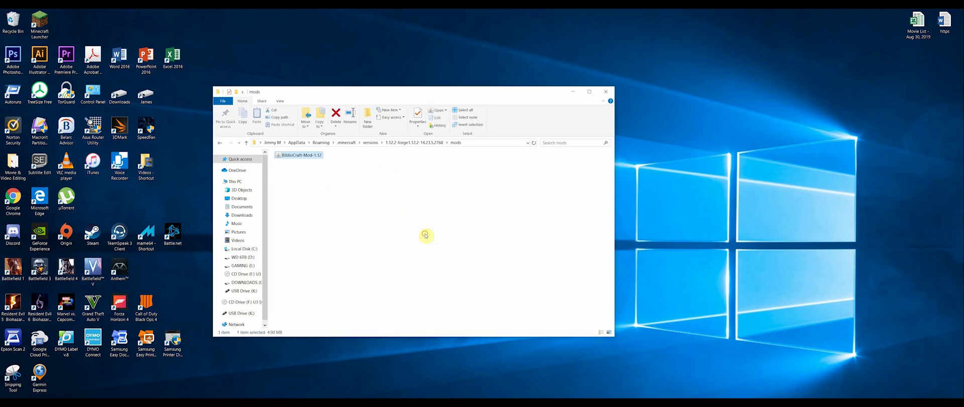
{"action": "left_click", "coordinate": [372, 204]}
{"action": "left_click", "coordinate": [573, 93]}
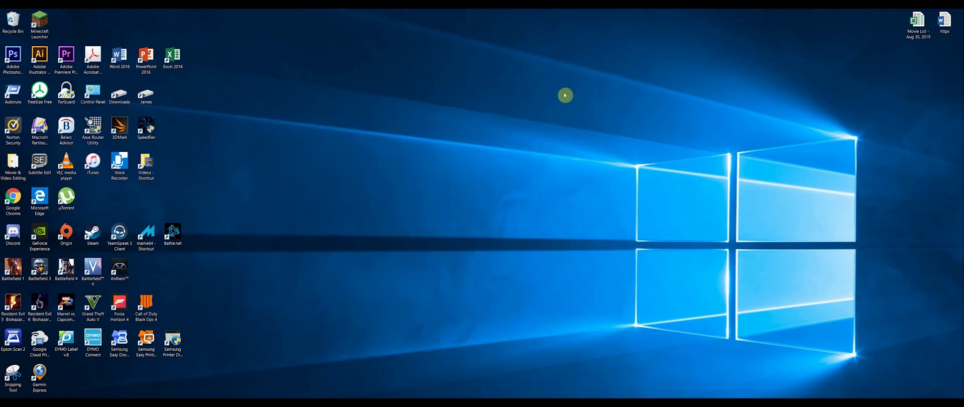
Step: Open the Minecraft Launcher and check which Forge installations are available to play
{"action": "double_click", "coordinate": [39, 23]}
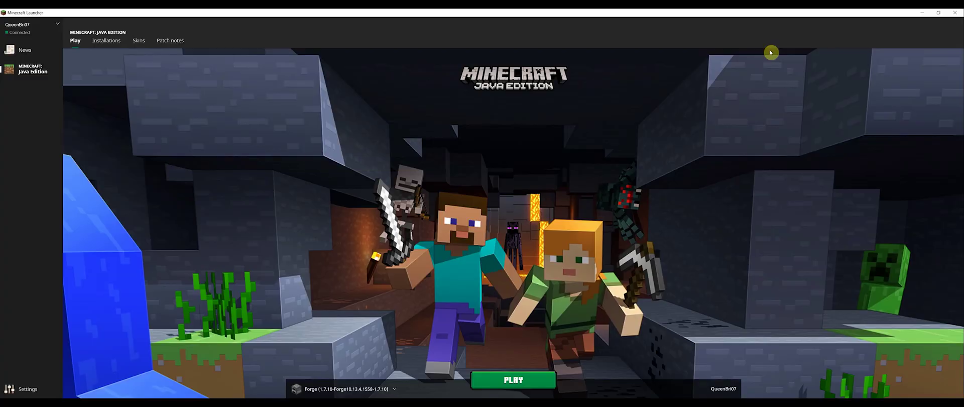
{"action": "left_click", "coordinate": [395, 389]}
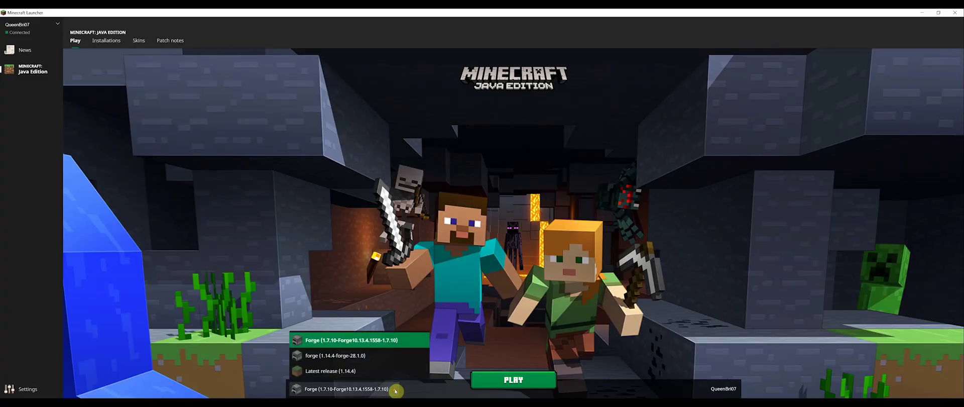
{"action": "left_click", "coordinate": [371, 389]}
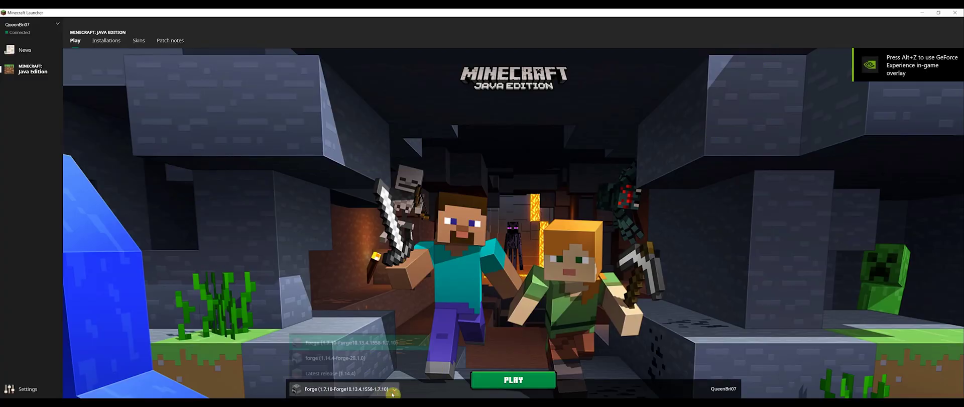
{"action": "left_click", "coordinate": [371, 389]}
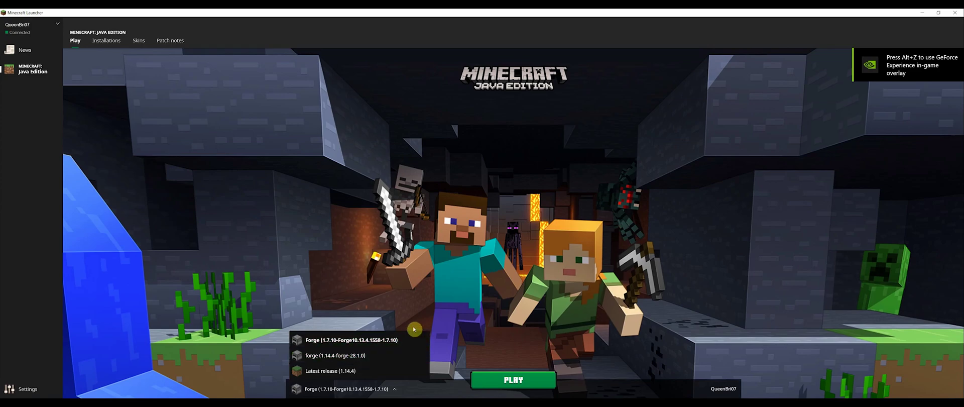
Step: Create a new installation named Forge 1.12.2 using version release 1.12.2-forge1.12.2-14.23.5.2768
{"action": "left_click", "coordinate": [108, 43]}
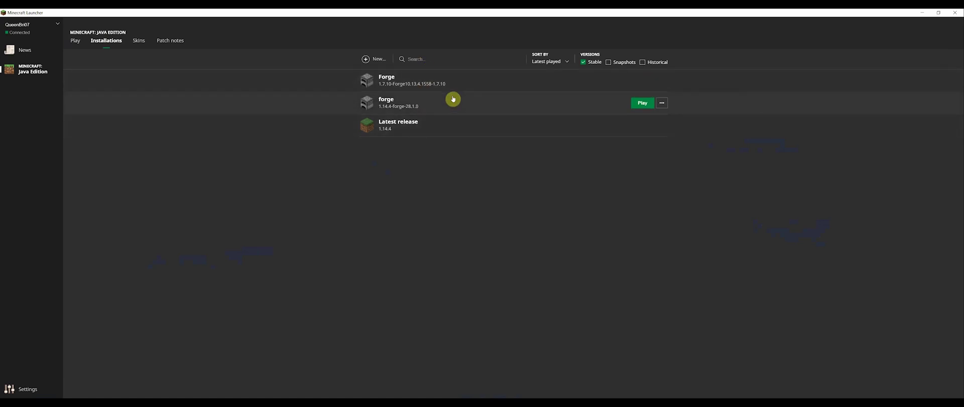
{"action": "left_click", "coordinate": [374, 59]}
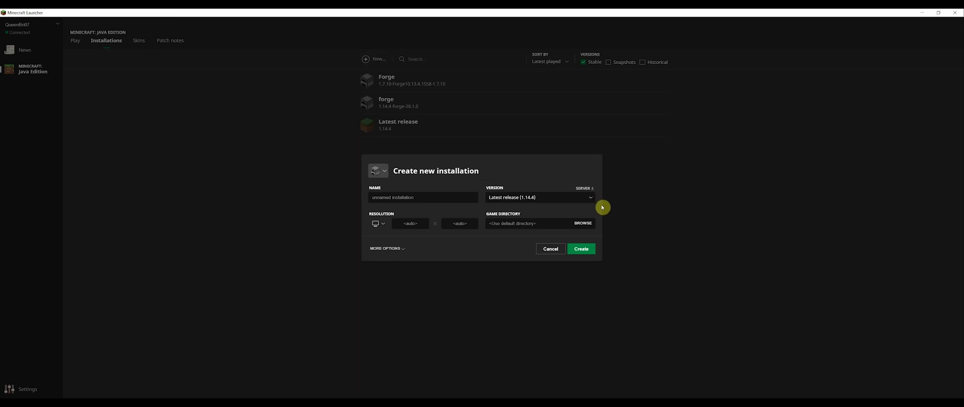
{"action": "left_click", "coordinate": [590, 197]}
{"action": "left_click_drag", "start_coordinate": [596, 216], "coordinate": [595, 305]}
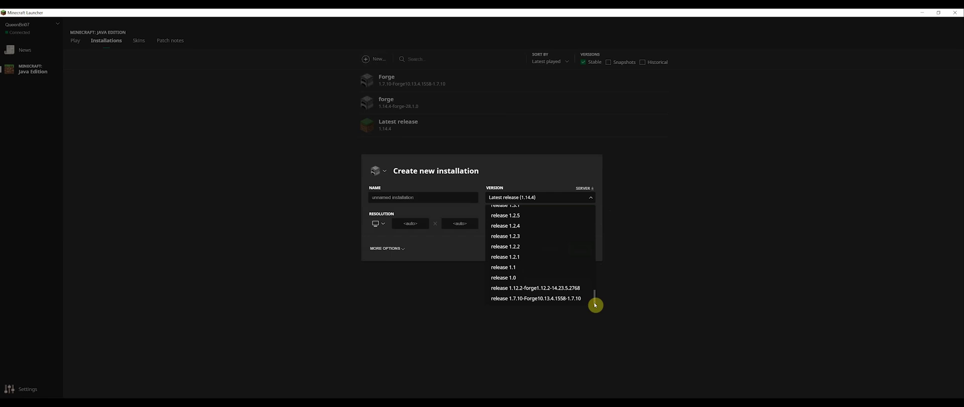
{"action": "left_click", "coordinate": [577, 289]}
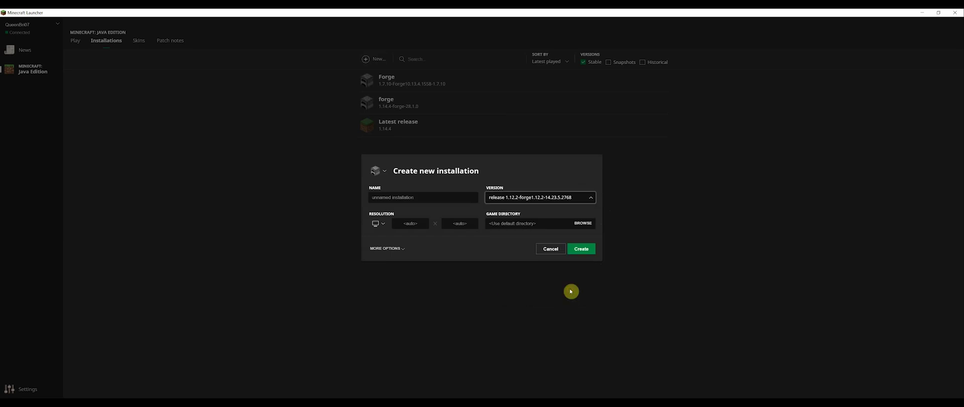
{"action": "left_click", "coordinate": [423, 199]}
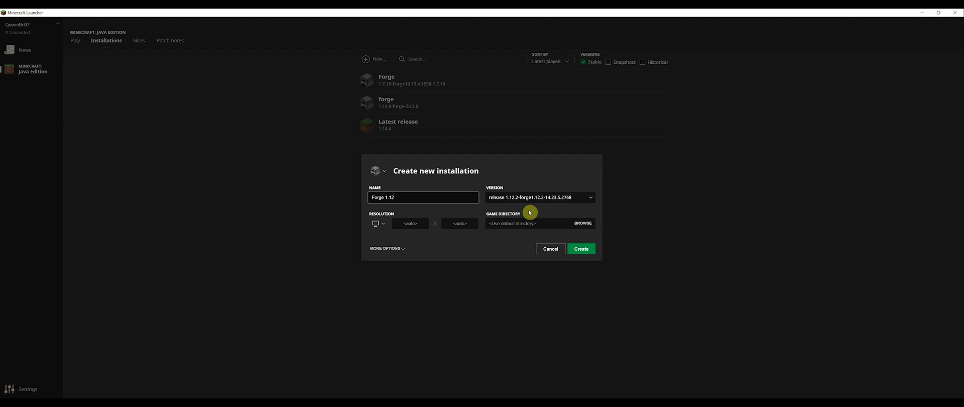
{"action": "left_click", "coordinate": [584, 250]}
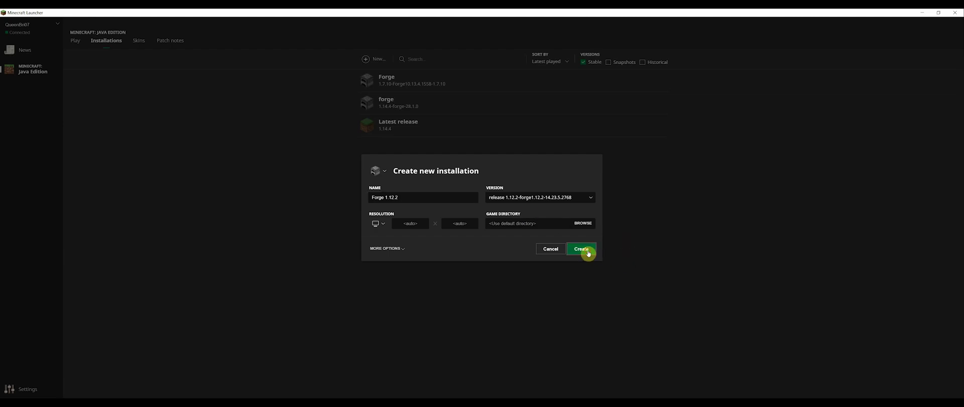
Step: Set the 1.7.10 Forge installation's game directory to the 1.7.10-Forge10.13.4.1558-1.7.10 folder inside .minecraft's versions folder and save it
{"action": "mouse_move", "coordinate": [406, 88]}
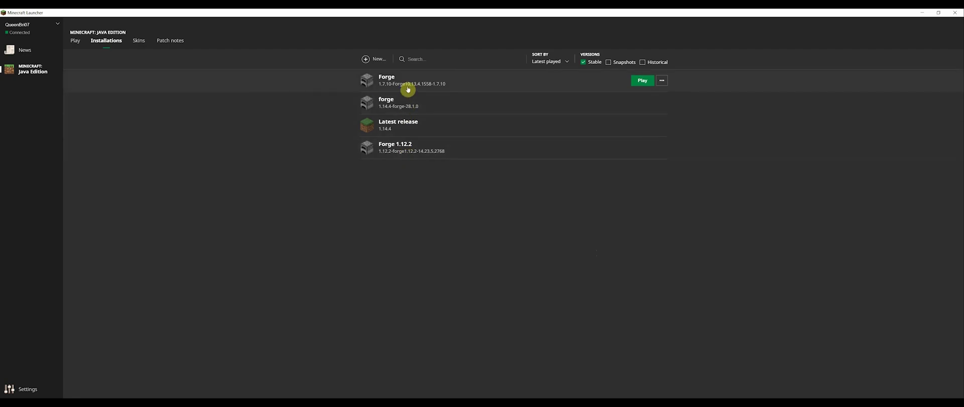
{"action": "left_click", "coordinate": [661, 81]}
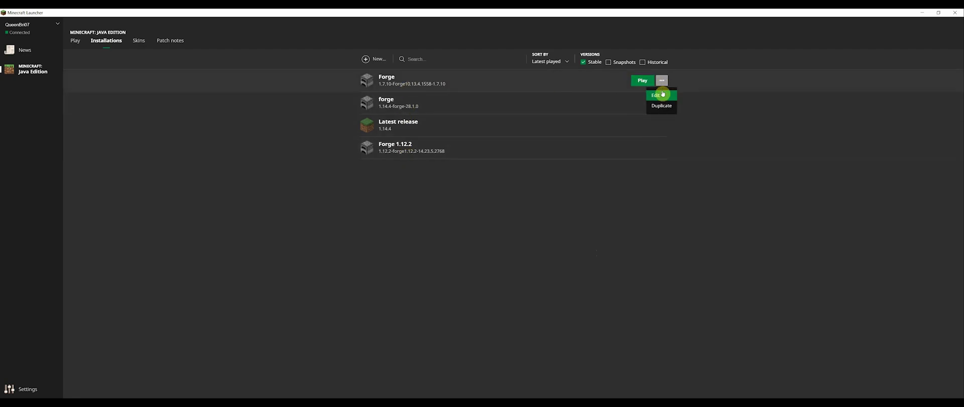
{"action": "left_click", "coordinate": [657, 96]}
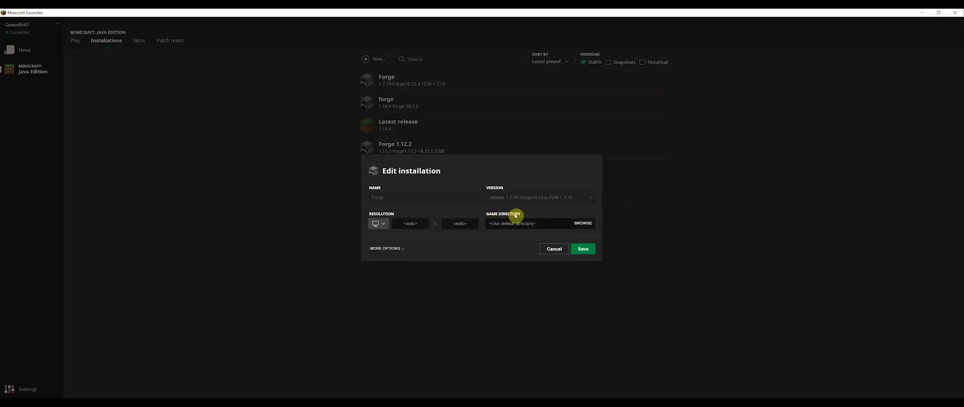
{"action": "left_click", "coordinate": [582, 224]}
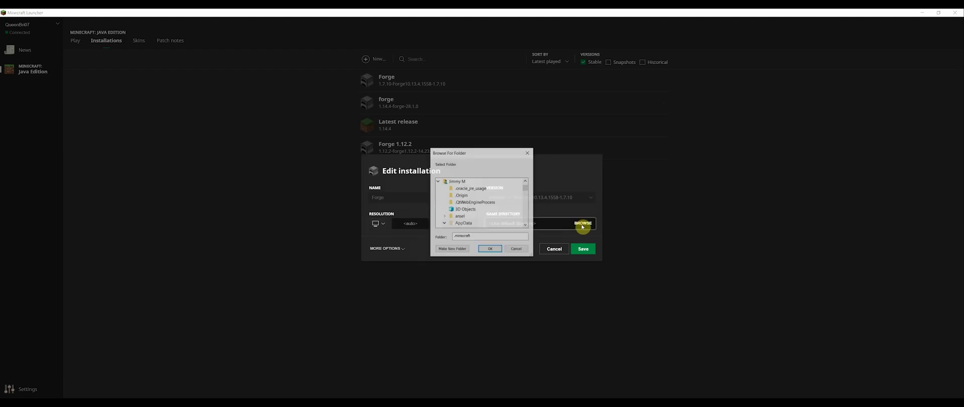
{"action": "scroll", "coordinate": [524, 191], "scroll_direction": "down", "scroll_amount": 2}
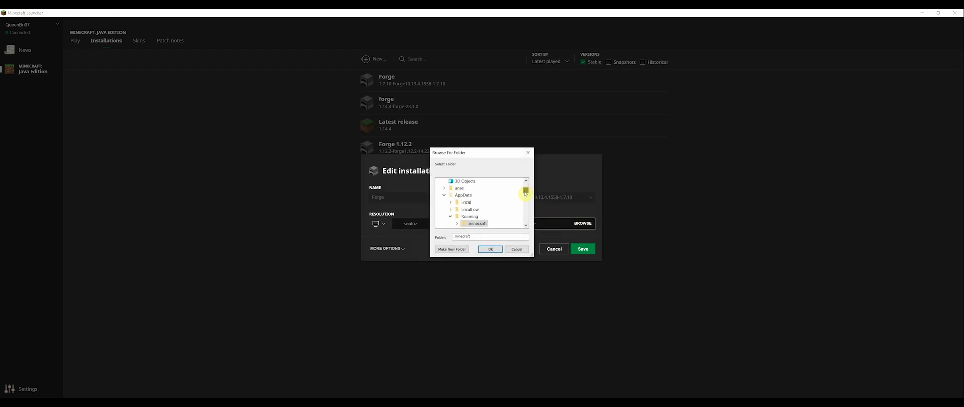
{"action": "left_click", "coordinate": [457, 223]}
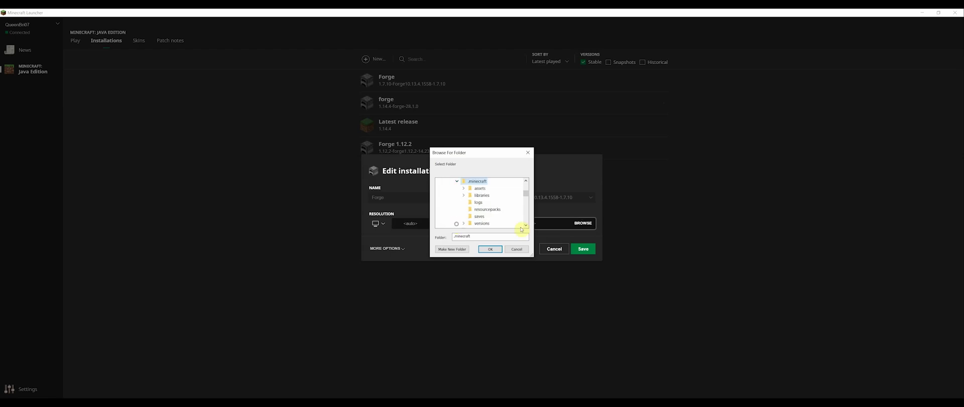
{"action": "left_click", "coordinate": [463, 224]}
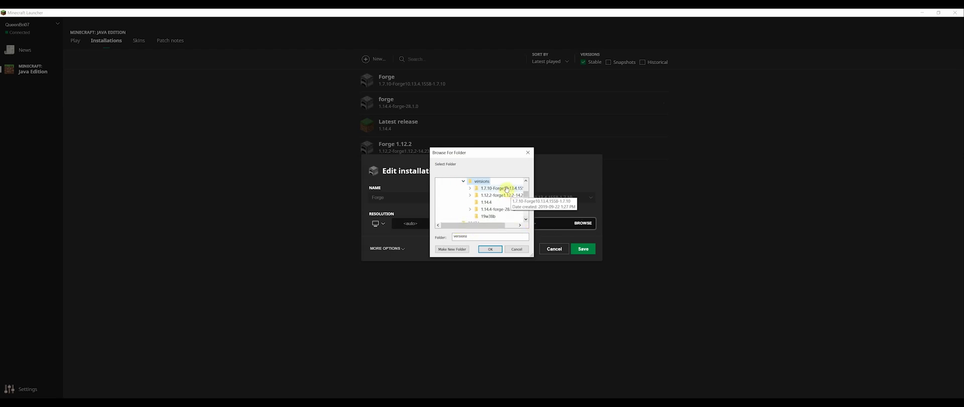
{"action": "left_click", "coordinate": [506, 188]}
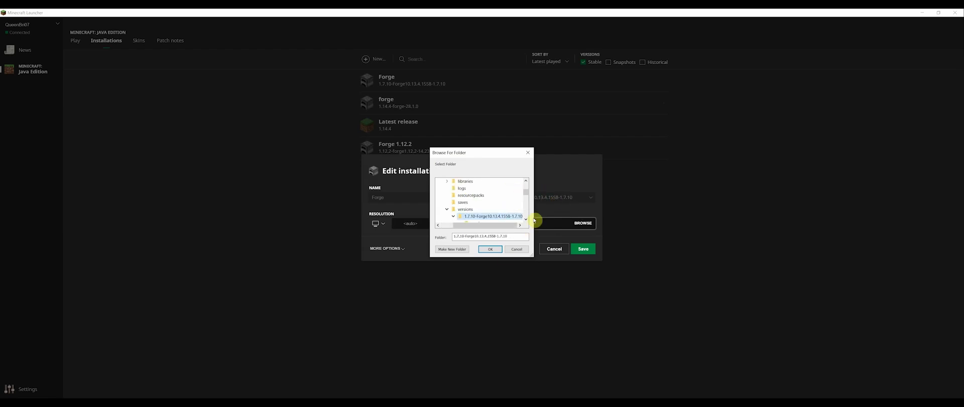
{"action": "left_click", "coordinate": [491, 249]}
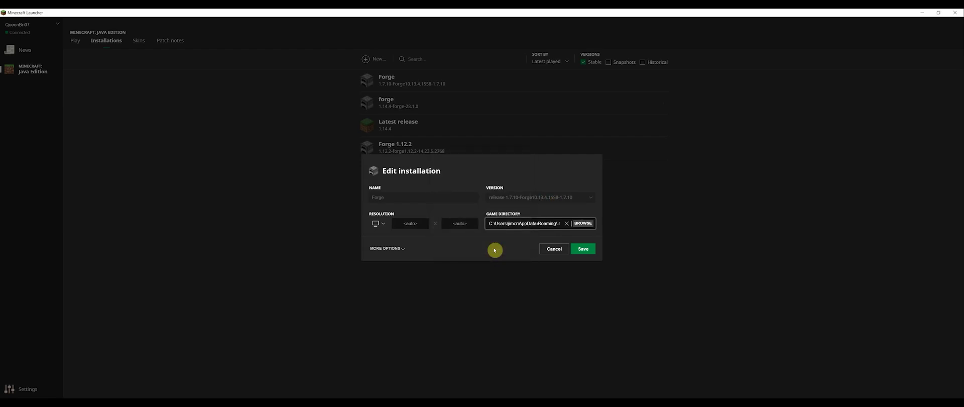
{"action": "left_click", "coordinate": [583, 249]}
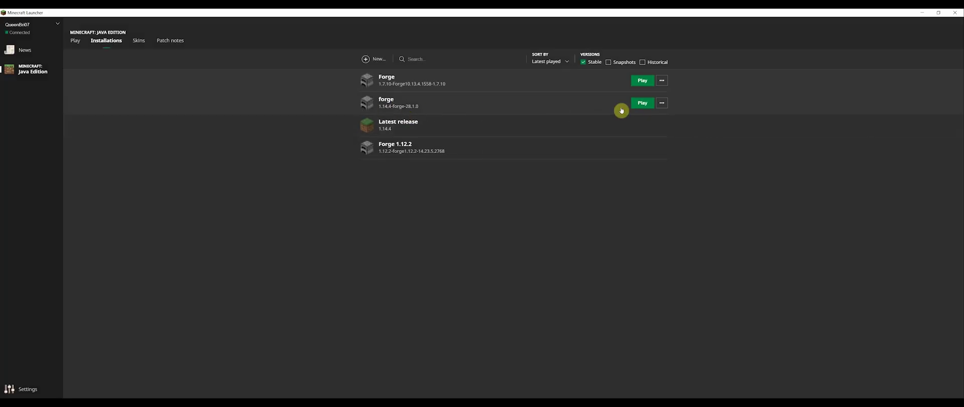
Step: Set the 1.14.4 forge installation's game directory to the 1.14.4-forge-28.1.0 folder inside .minecraft's versions folder and save it
{"action": "left_click", "coordinate": [661, 102]}
{"action": "left_click", "coordinate": [659, 120]}
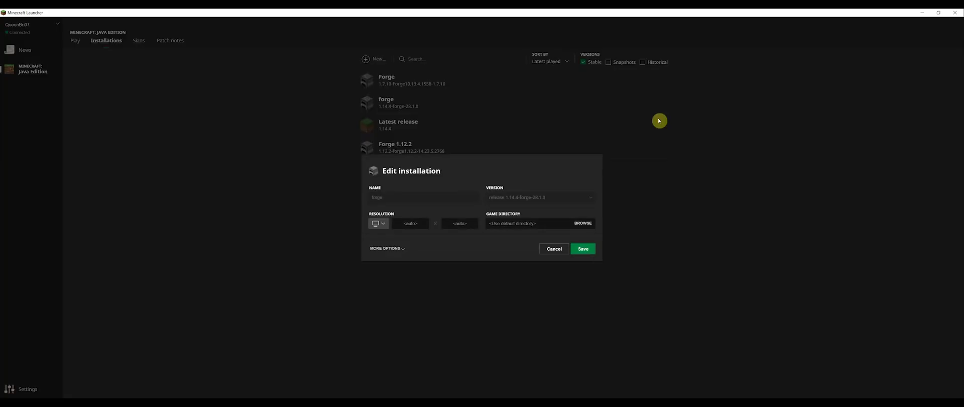
{"action": "left_click", "coordinate": [581, 224]}
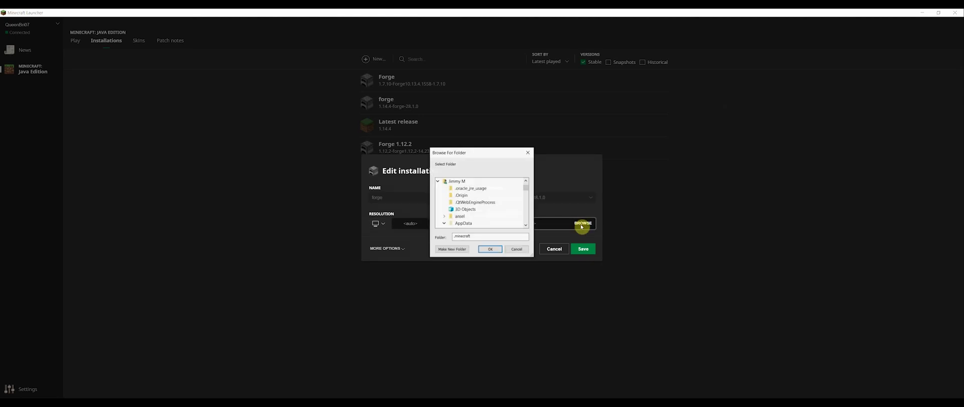
{"action": "left_click", "coordinate": [526, 226]}
{"action": "left_click", "coordinate": [526, 226]}
{"action": "left_click", "coordinate": [525, 225]}
{"action": "left_click", "coordinate": [526, 226]}
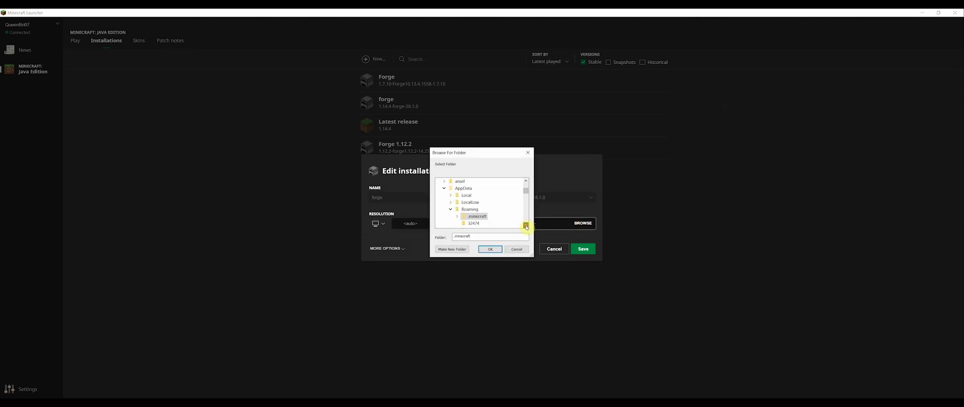
{"action": "left_click", "coordinate": [525, 225]}
{"action": "left_click", "coordinate": [526, 225]}
{"action": "left_click", "coordinate": [526, 226]}
{"action": "left_click", "coordinate": [526, 225]}
{"action": "left_click", "coordinate": [456, 195]}
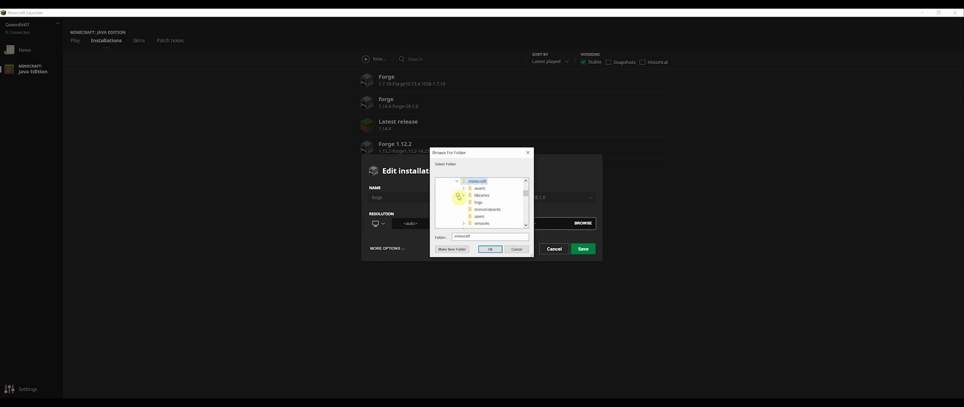
{"action": "left_click", "coordinate": [464, 224]}
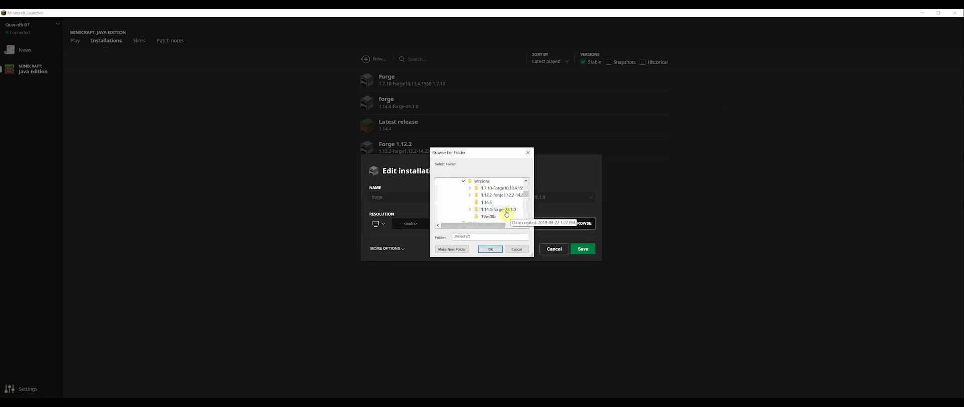
{"action": "left_click", "coordinate": [499, 209]}
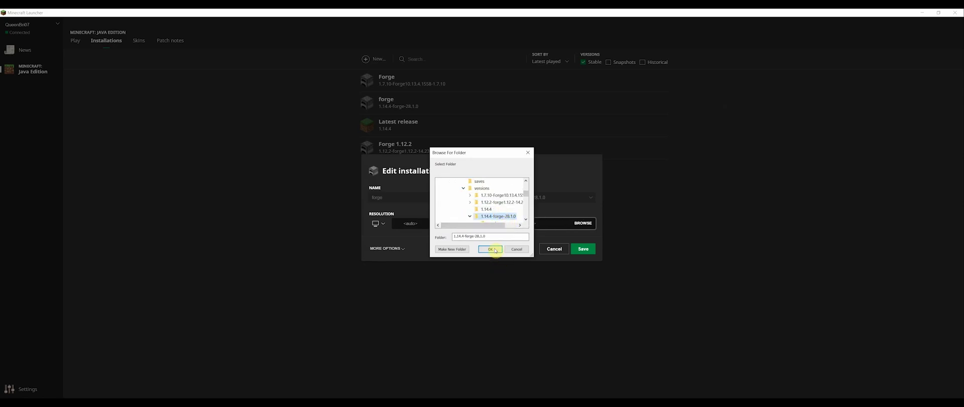
{"action": "left_click", "coordinate": [490, 248]}
{"action": "left_click", "coordinate": [575, 251]}
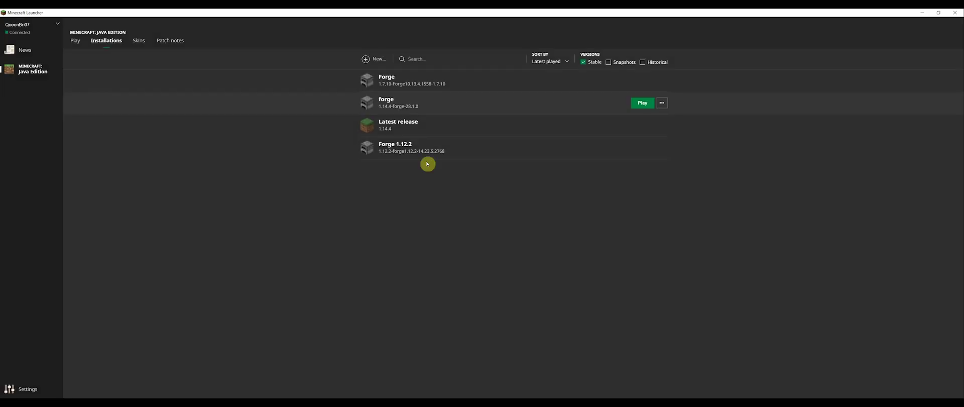
Step: Set the Forge 1.12.2 installation's game directory to the 1.12.2-forge1.12.2-14.23.5.2768 folder inside .minecraft's versions folder and save it
{"action": "left_click", "coordinate": [661, 148]}
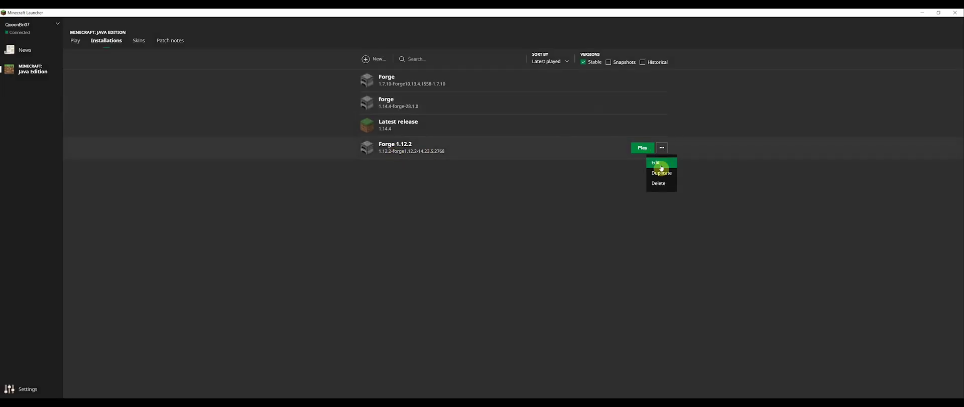
{"action": "left_click", "coordinate": [659, 164]}
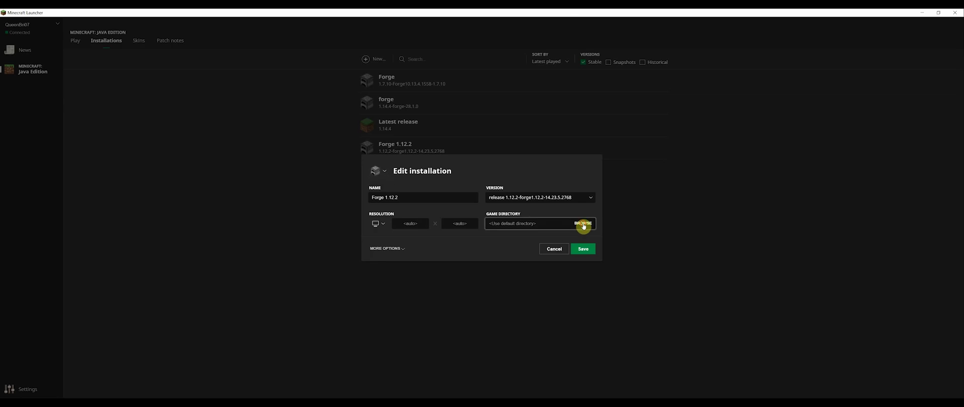
{"action": "left_click", "coordinate": [582, 224]}
{"action": "left_click", "coordinate": [526, 225]}
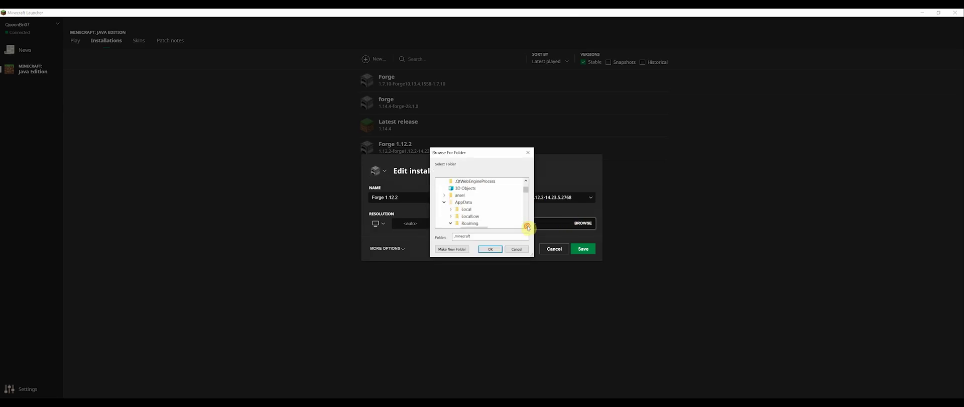
{"action": "left_click", "coordinate": [456, 216]}
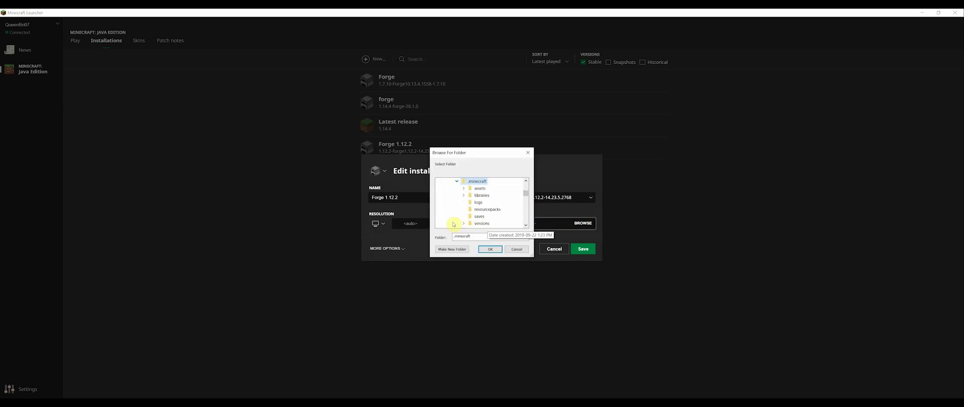
{"action": "left_click", "coordinate": [462, 222]}
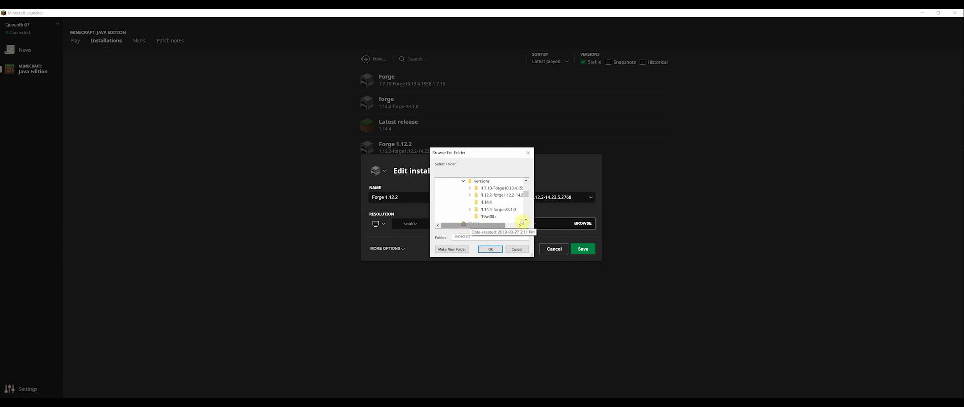
{"action": "left_click", "coordinate": [502, 195]}
{"action": "left_click", "coordinate": [490, 249]}
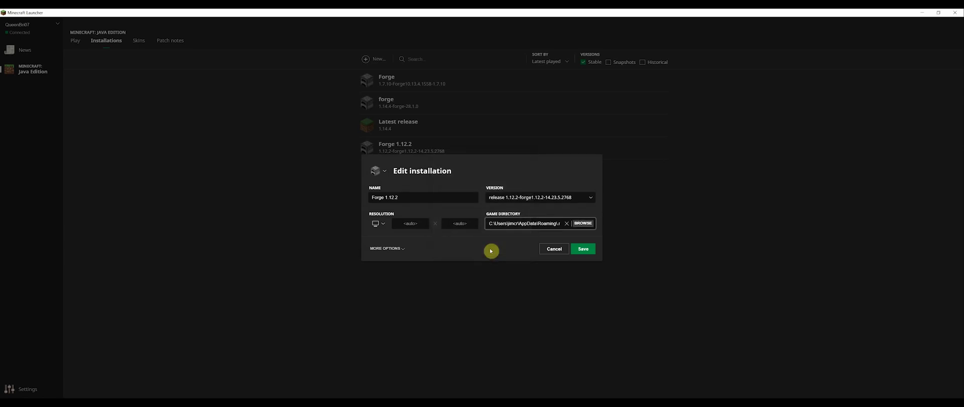
{"action": "left_click", "coordinate": [581, 249]}
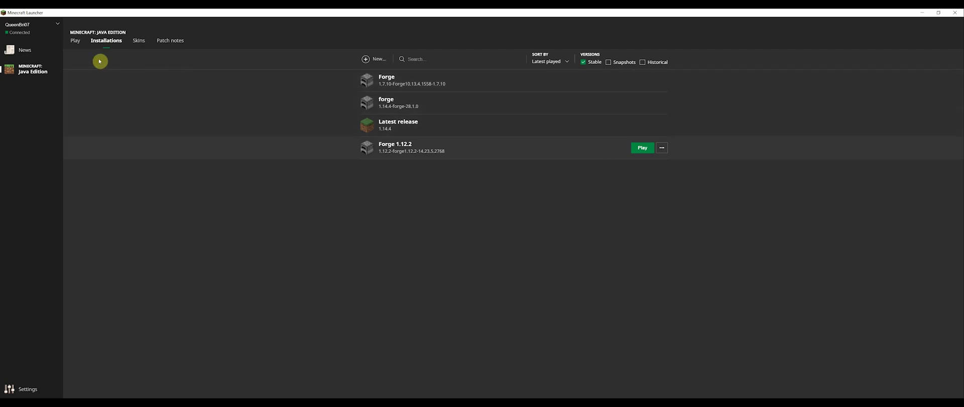
Step: Launch Minecraft Java Edition with the Forge 1.7.10 installation
{"action": "left_click", "coordinate": [39, 69]}
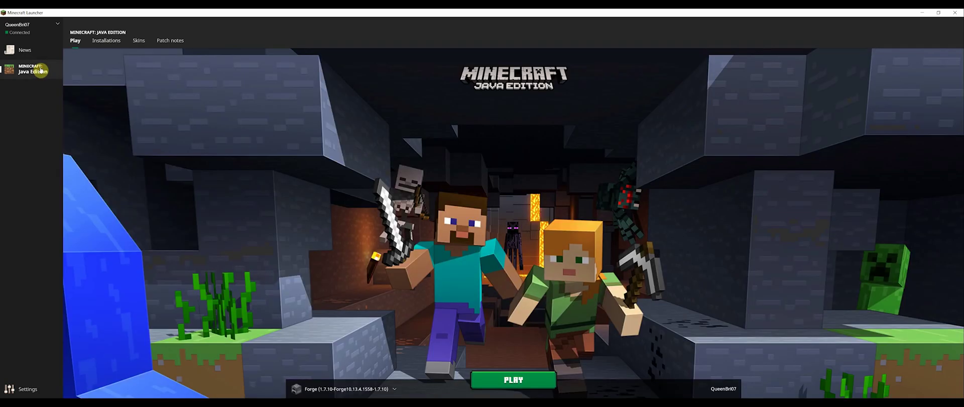
{"action": "left_click", "coordinate": [396, 389]}
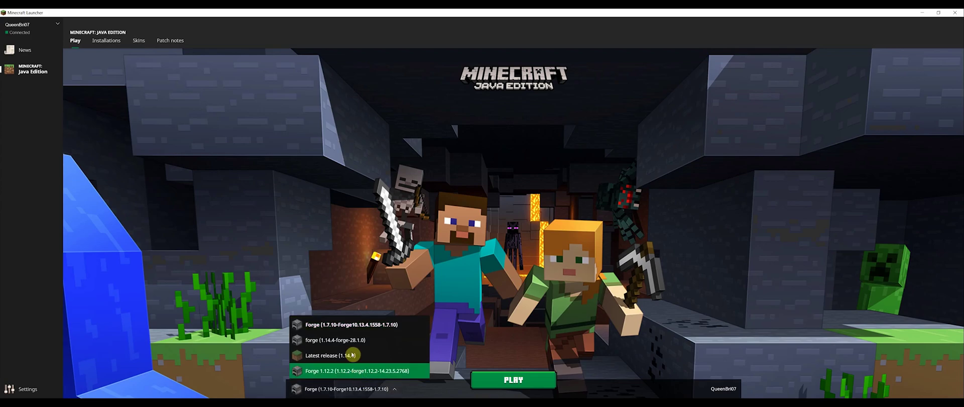
{"action": "left_click", "coordinate": [364, 325]}
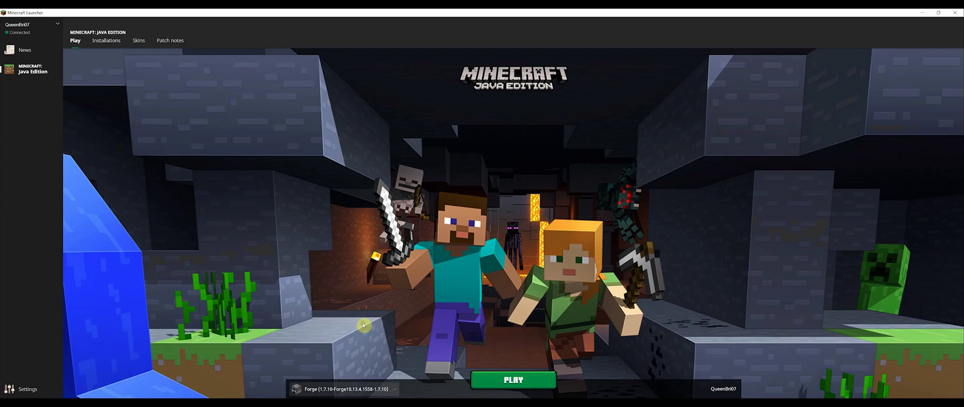
{"action": "left_click", "coordinate": [511, 381]}
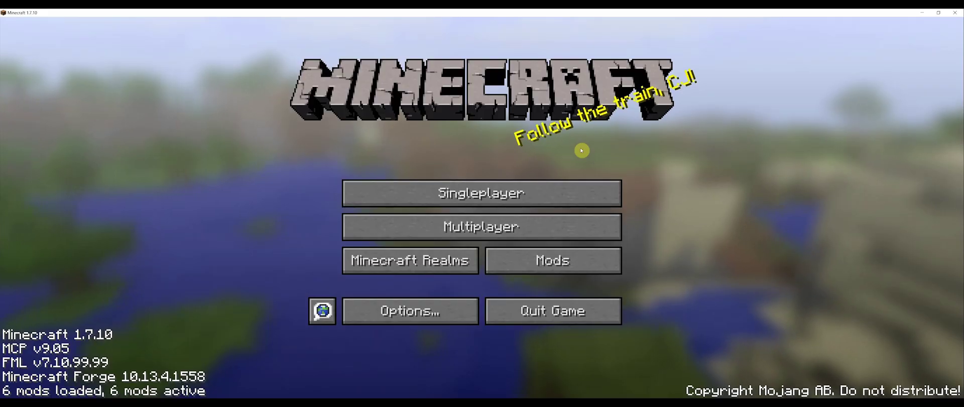
Step: Examine the full list of mods loaded in Minecraft 1.7.10 and quit the game
{"action": "left_click", "coordinate": [572, 261]}
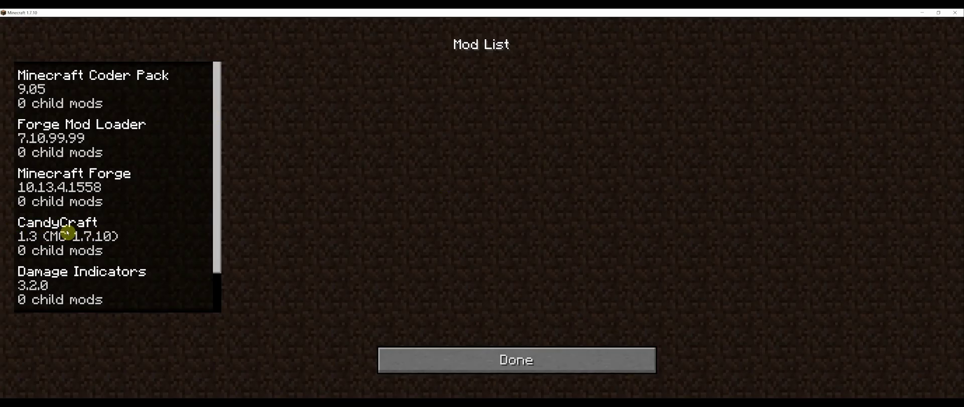
{"action": "left_click_drag", "start_coordinate": [217, 229], "coordinate": [180, 273]}
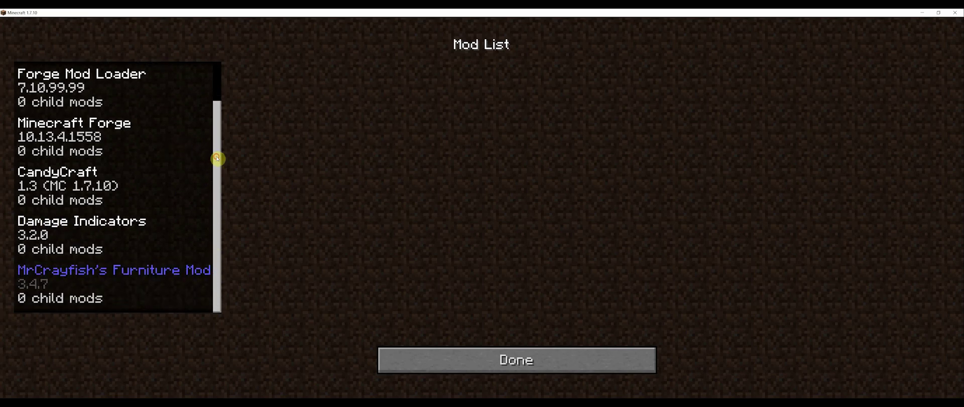
{"action": "left_click_drag", "start_coordinate": [217, 158], "coordinate": [237, 82]}
{"action": "left_click", "coordinate": [520, 369]}
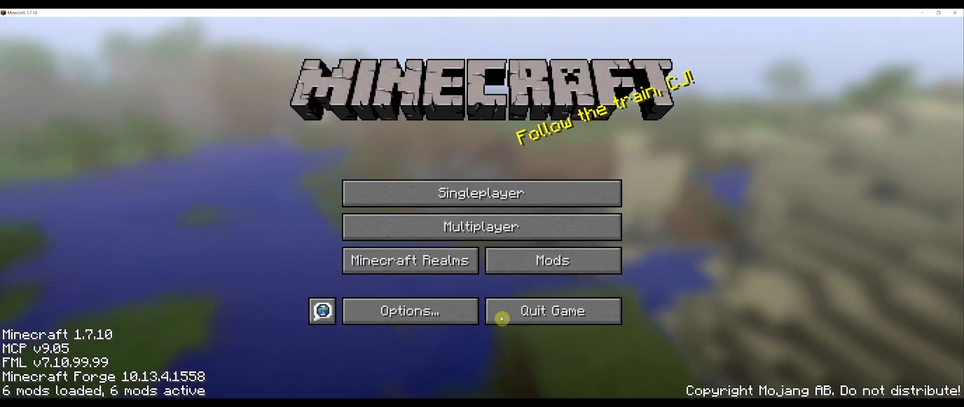
{"action": "left_click", "coordinate": [551, 310]}
Step: Reopen the Minecraft Launcher from the desktop and check the list of playable installations
{"action": "left_click", "coordinate": [39, 20]}
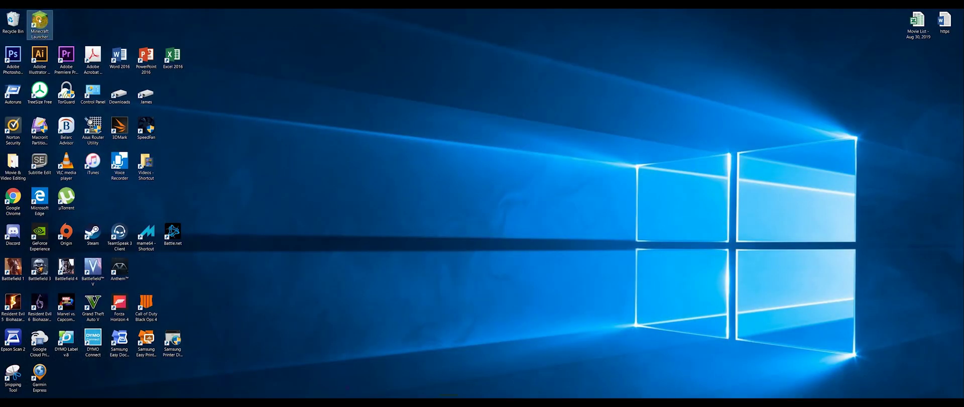
{"action": "double_click", "coordinate": [53, 28]}
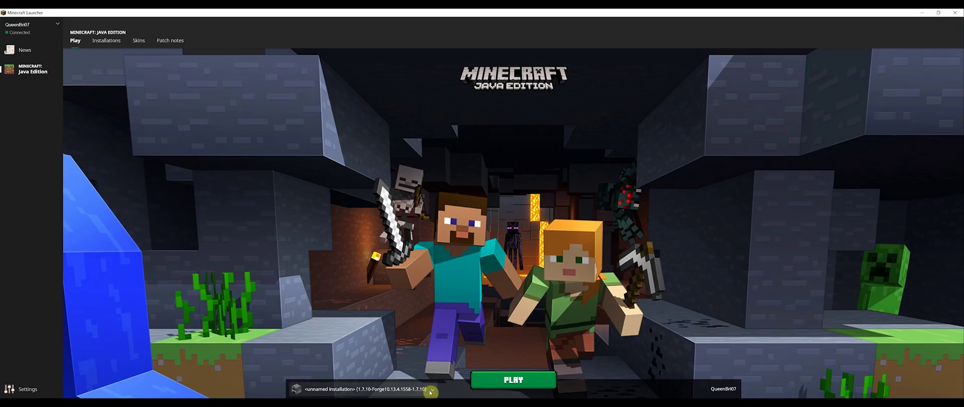
{"action": "left_click", "coordinate": [430, 391]}
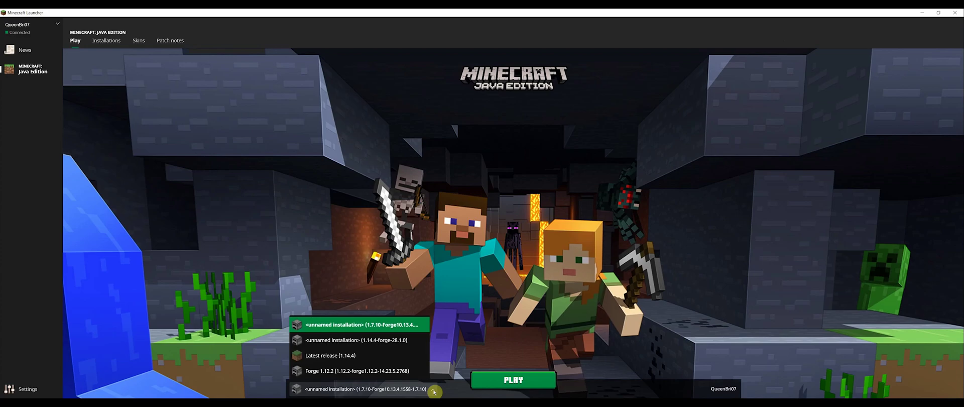
{"action": "left_click", "coordinate": [427, 390]}
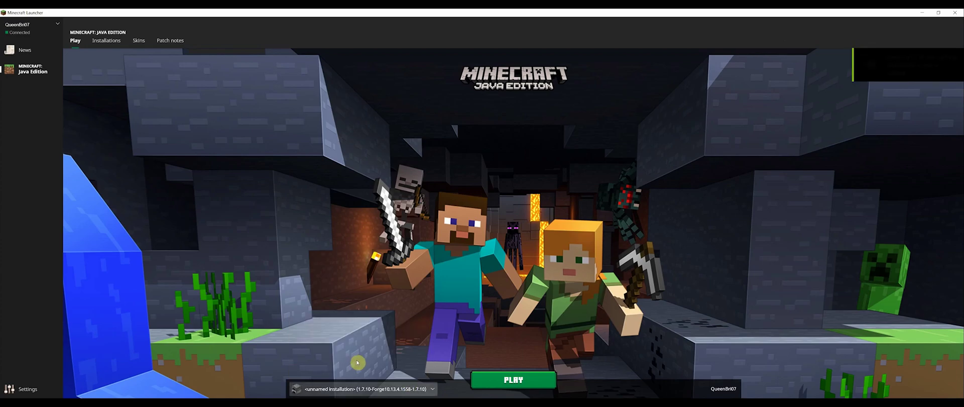
Step: Launch Minecraft with the 1.14.4-forge-28.1.0 installation and maximize the game window
{"action": "left_click", "coordinate": [436, 391]}
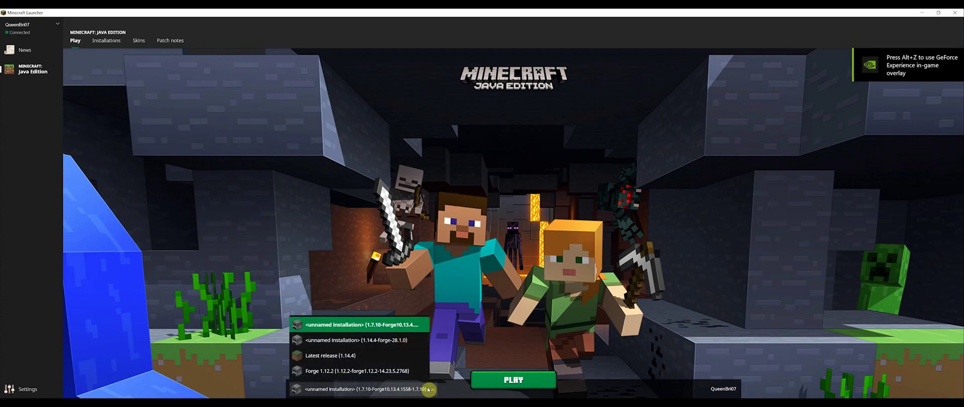
{"action": "left_click", "coordinate": [391, 343]}
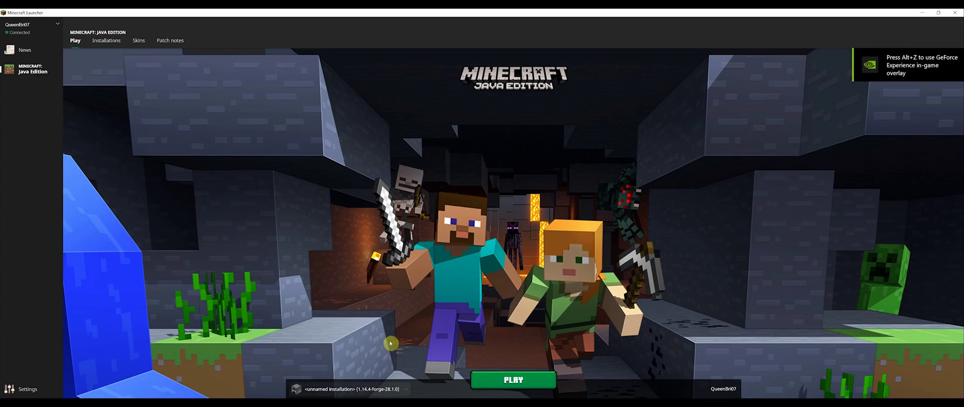
{"action": "left_click", "coordinate": [514, 383]}
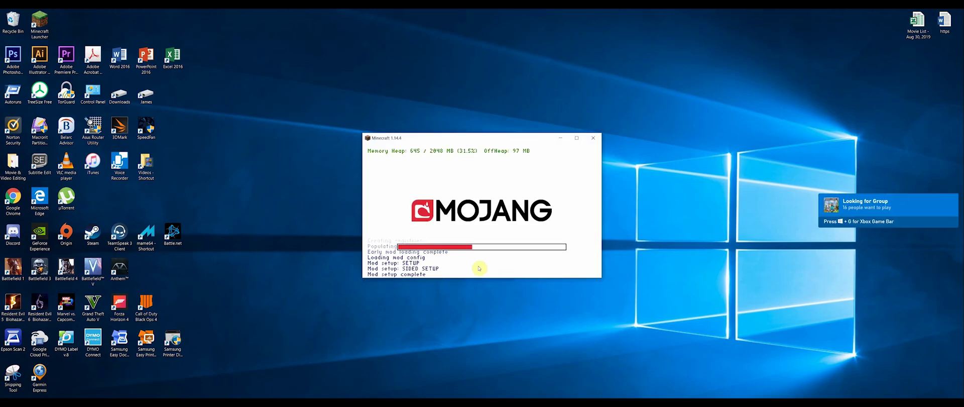
{"action": "left_click", "coordinate": [576, 137]}
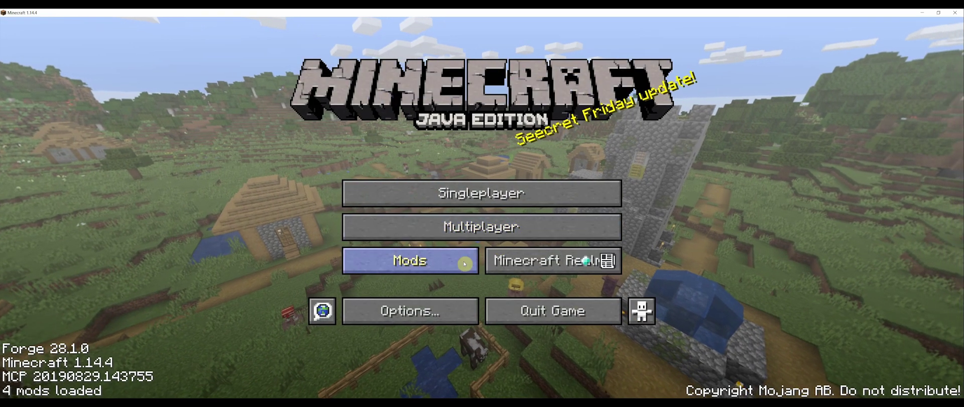
Step: Examine the list of mods loaded in Minecraft 1.14.4 and quit the game
{"action": "left_click", "coordinate": [428, 264]}
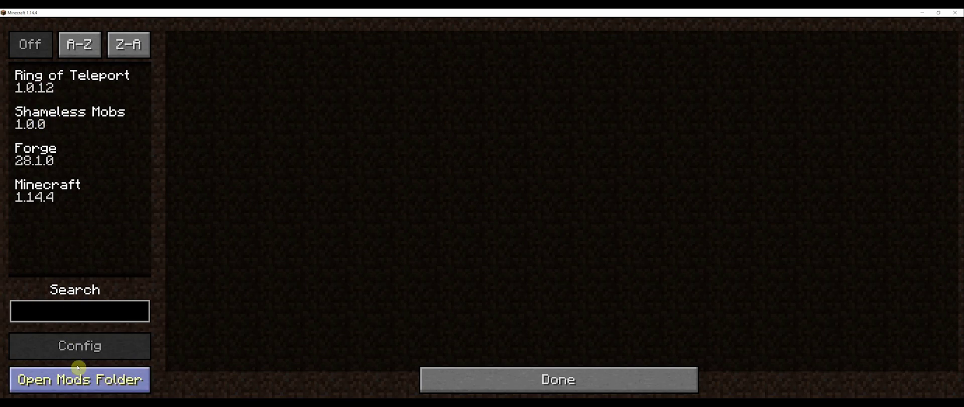
{"action": "left_click", "coordinate": [504, 386]}
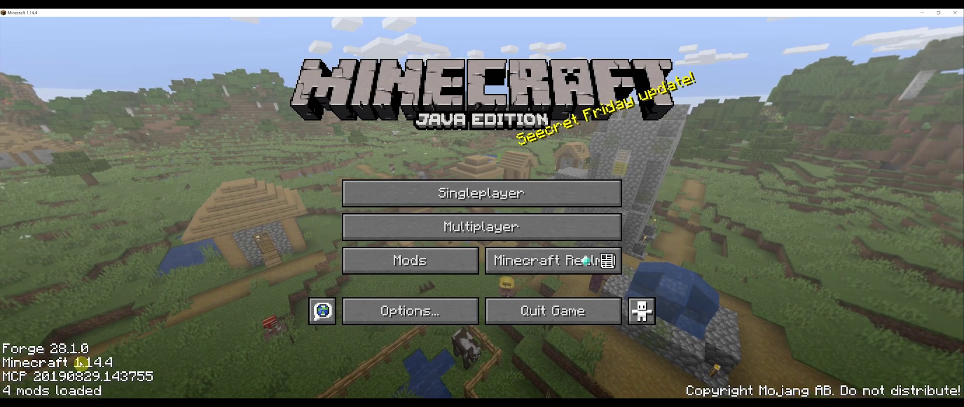
{"action": "left_click", "coordinate": [579, 313]}
Step: Reopen the Minecraft Launcher, launch the Forge 1.12.2 installation and maximize the game window
{"action": "double_click", "coordinate": [37, 23]}
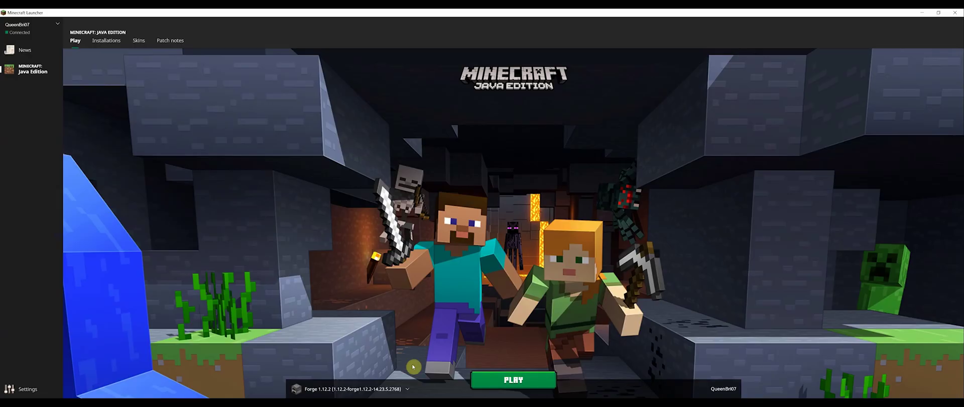
{"action": "left_click", "coordinate": [409, 385]}
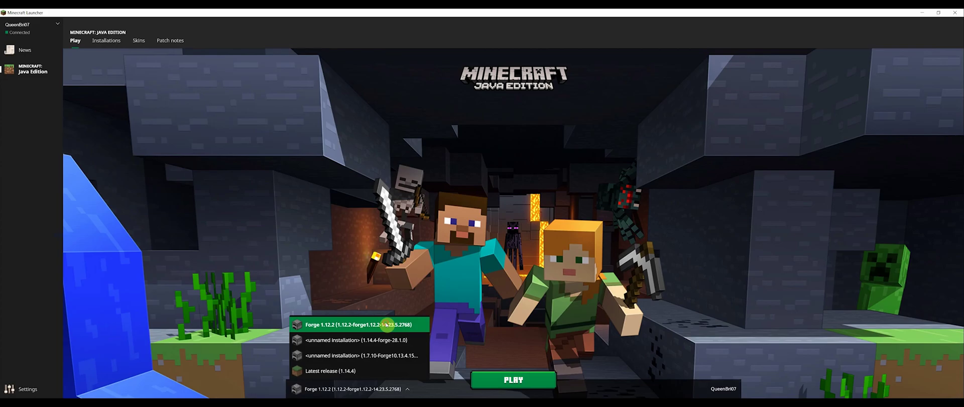
{"action": "left_click", "coordinate": [418, 329]}
{"action": "left_click", "coordinate": [502, 383]}
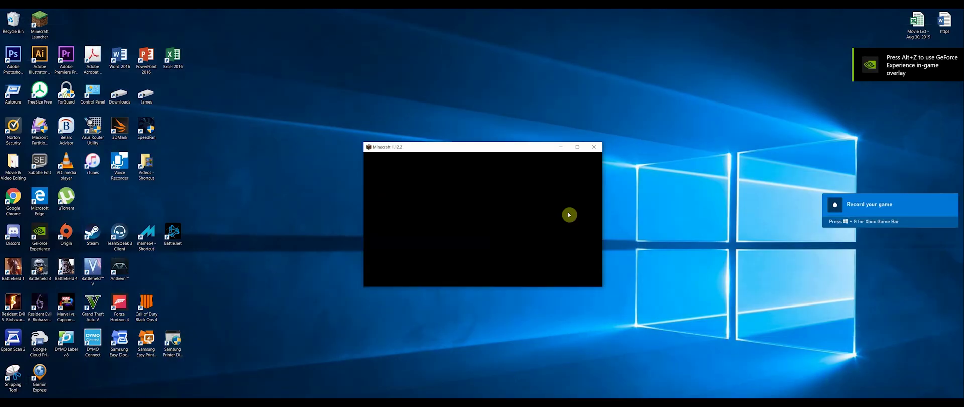
{"action": "left_click", "coordinate": [579, 148]}
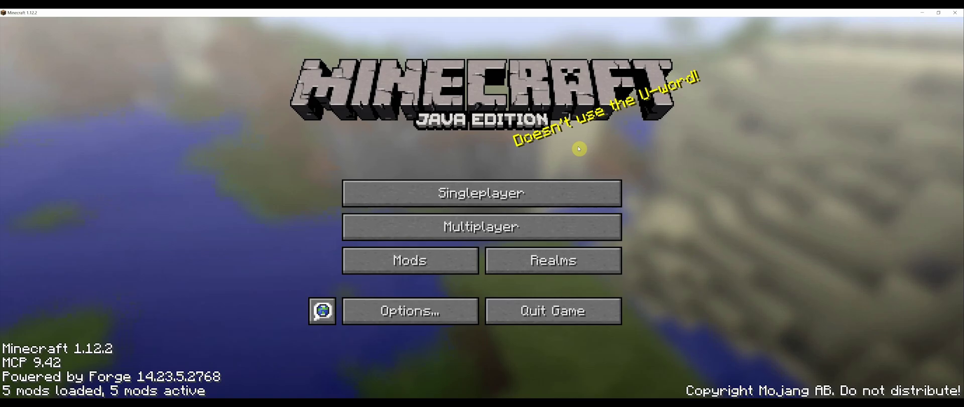
Step: Examine the full list of mods loaded in Minecraft 1.12.2 and quit the game
{"action": "left_click", "coordinate": [419, 264]}
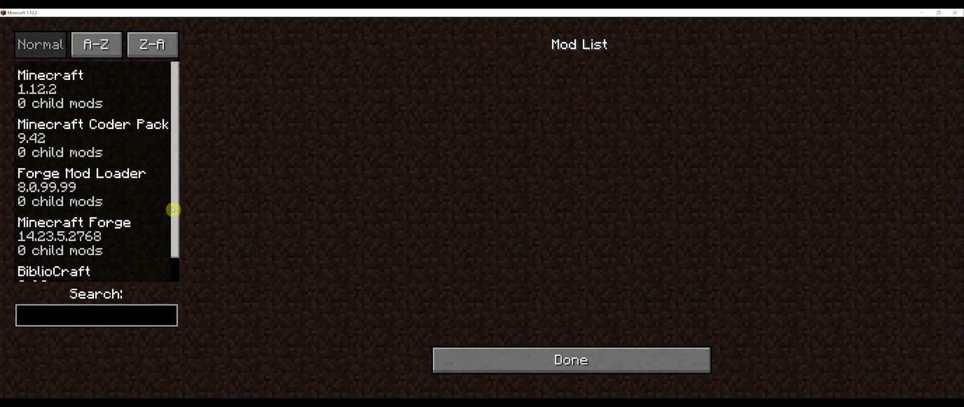
{"action": "left_click_drag", "start_coordinate": [173, 209], "coordinate": [174, 229]}
{"action": "left_click", "coordinate": [565, 362]}
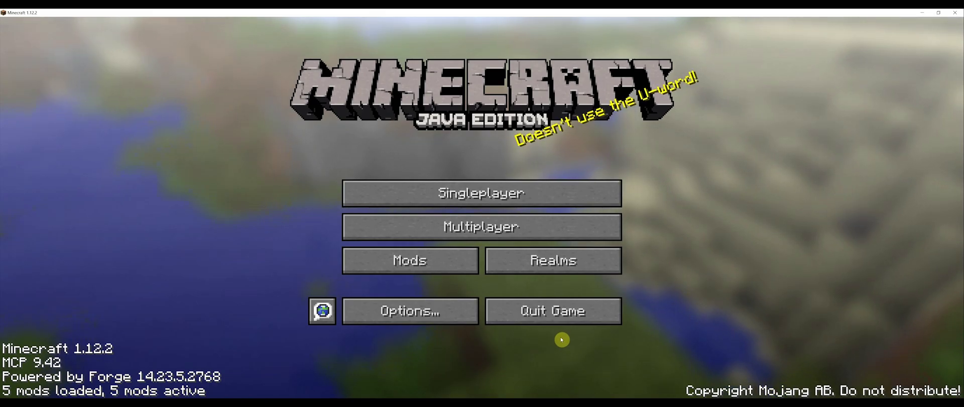
{"action": "left_click", "coordinate": [564, 311]}
Step: Reopen the Minecraft Launcher, switch back to the 1.14.4-forge-28.1.0 installation and start the game in a maximized window
{"action": "left_click", "coordinate": [36, 23]}
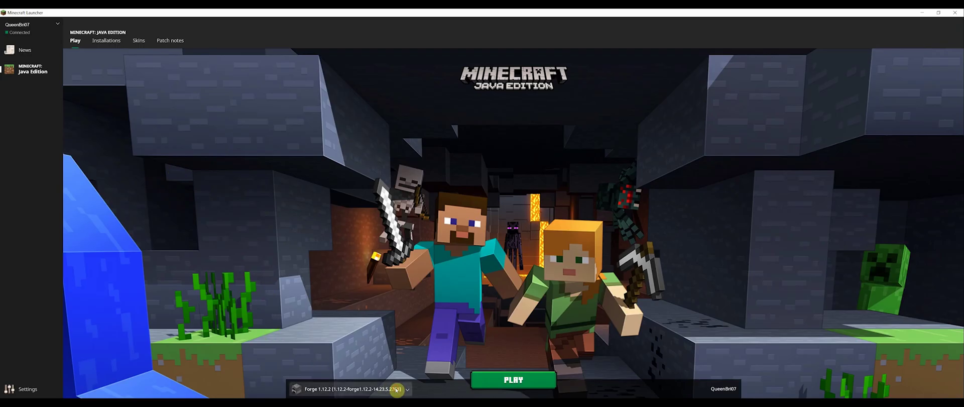
{"action": "left_click", "coordinate": [397, 389]}
{"action": "left_click", "coordinate": [391, 370]}
{"action": "left_click", "coordinate": [383, 389]}
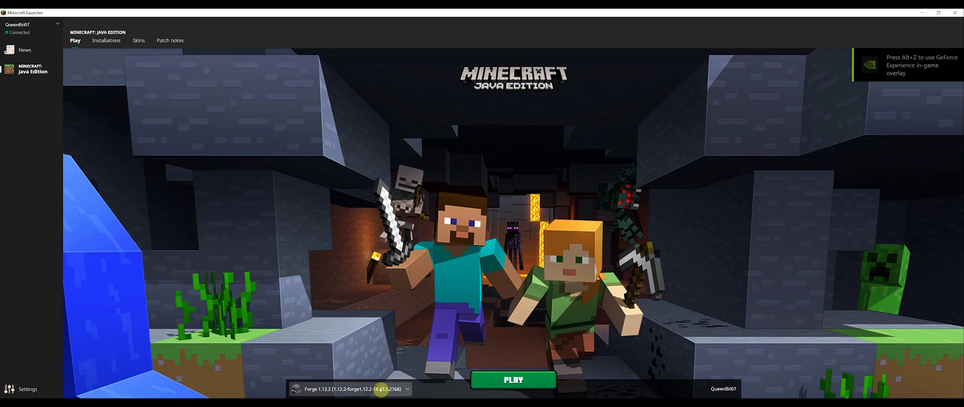
{"action": "left_click", "coordinate": [380, 341]}
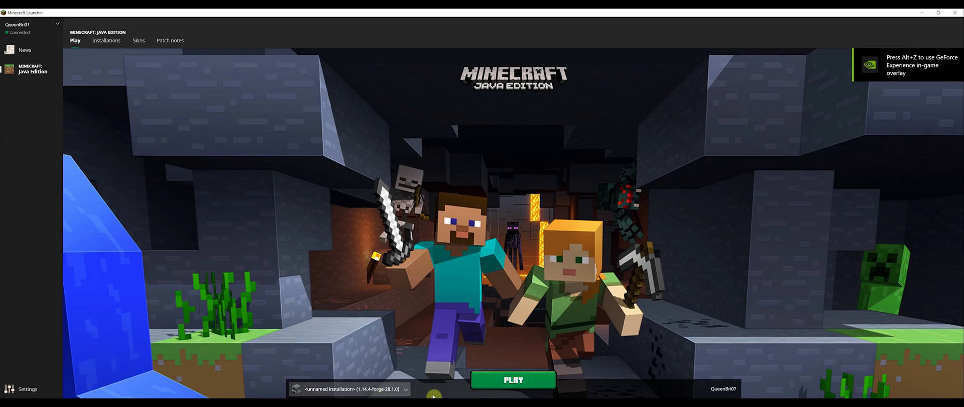
{"action": "left_click", "coordinate": [513, 380]}
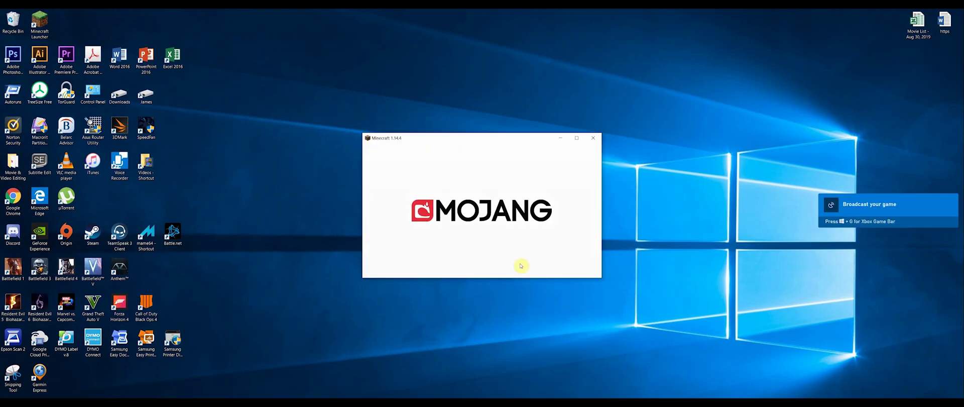
{"action": "left_click", "coordinate": [576, 137]}
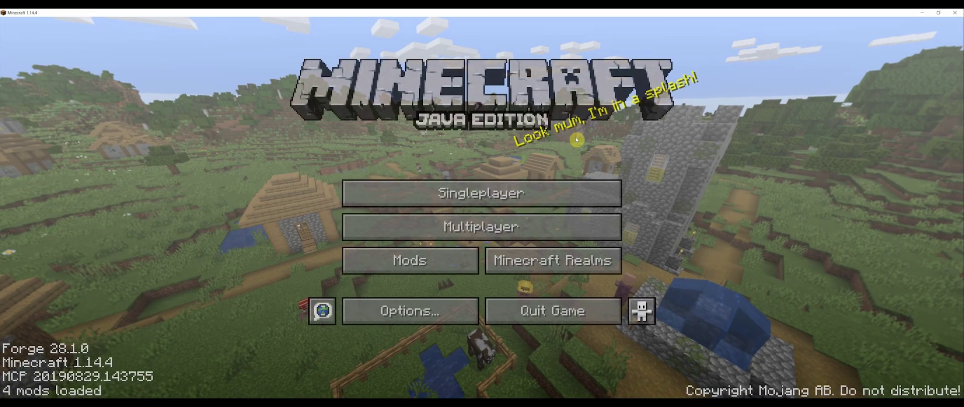
Step: Create a singleplayer world named New World with the game mode set to Creative
{"action": "left_click", "coordinate": [517, 199]}
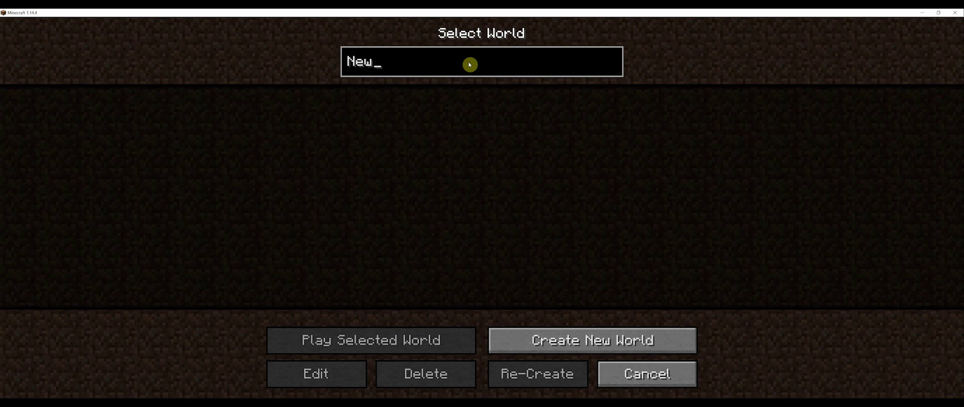
{"action": "left_click", "coordinate": [598, 342]}
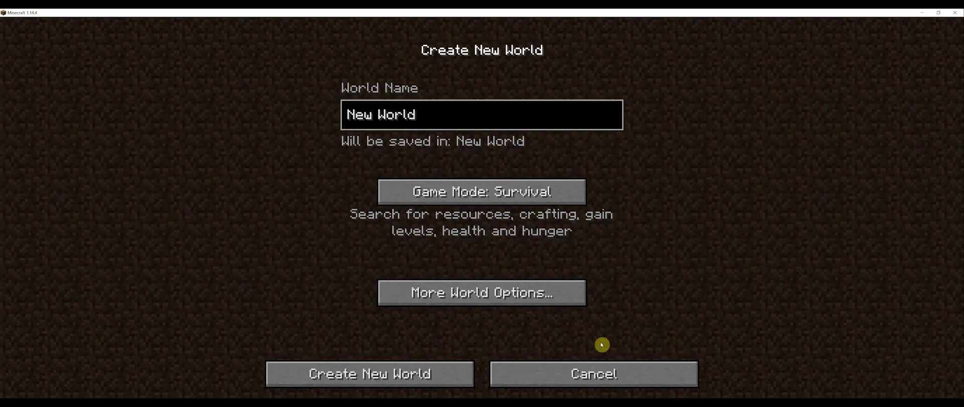
{"action": "left_click", "coordinate": [525, 199]}
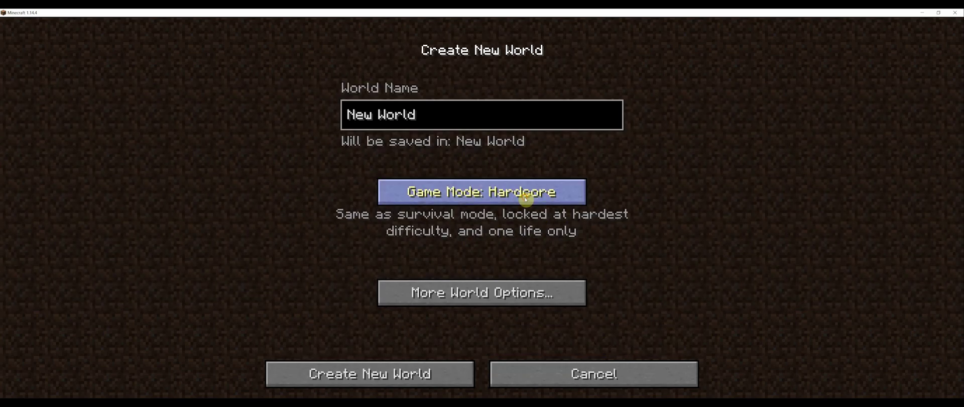
{"action": "left_click", "coordinate": [525, 199]}
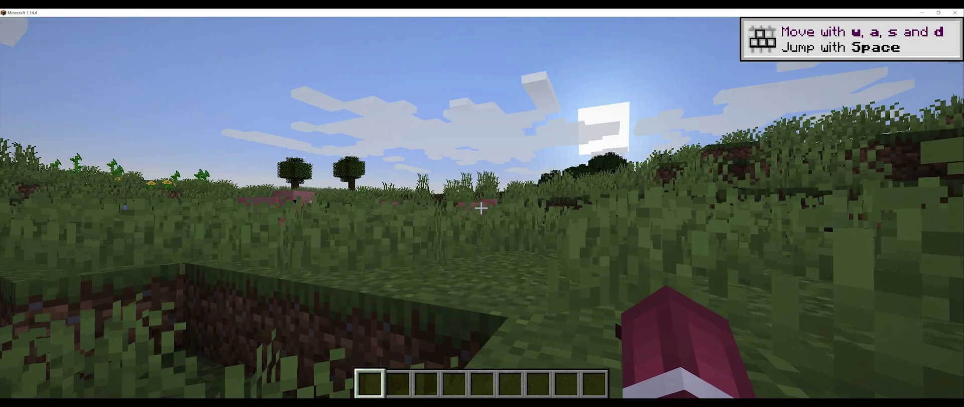
Step: Walk across the grassland, hit the pigs to test their behavior, and pause the game
{"action": "key", "text": "w"}
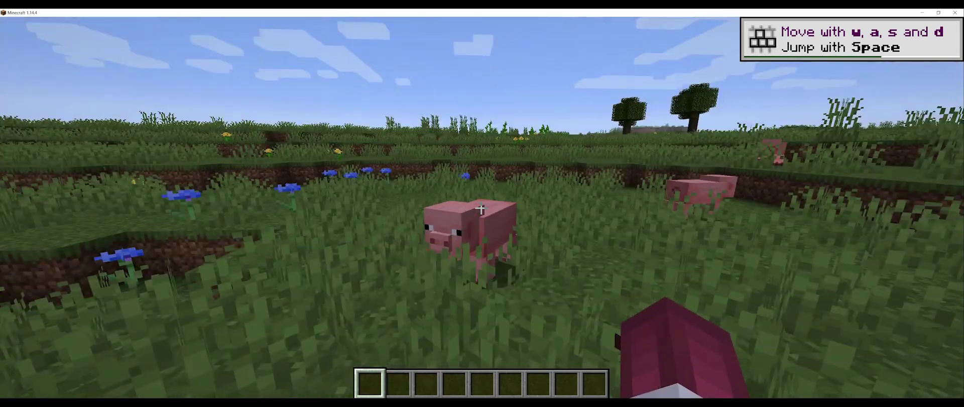
{"action": "key", "text": "w"}
{"action": "left_click", "coordinate": [481, 209]}
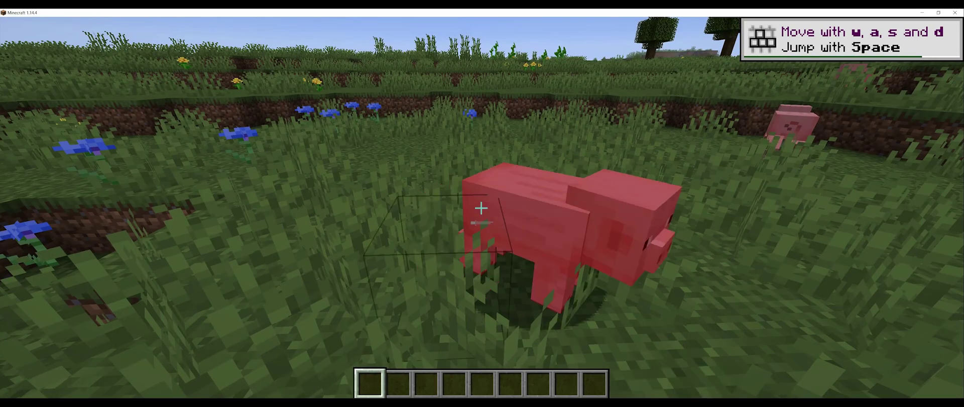
{"action": "key", "text": "w"}
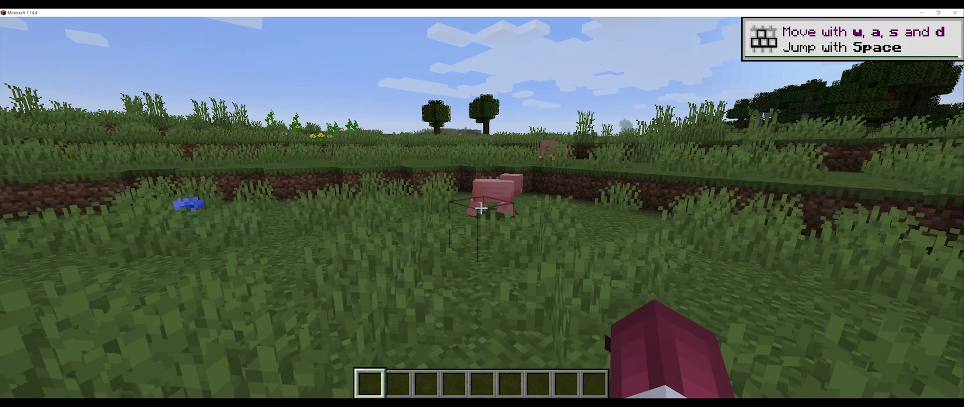
{"action": "key", "text": "w"}
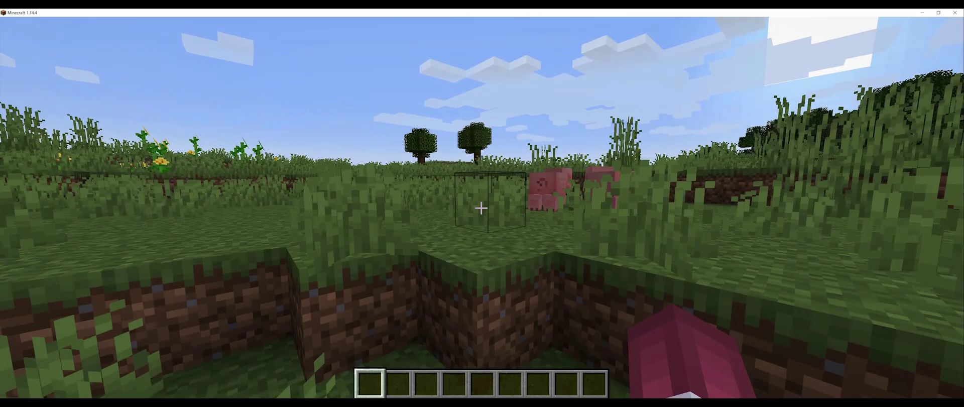
{"action": "key", "text": "w"}
{"action": "key", "text": "w"}
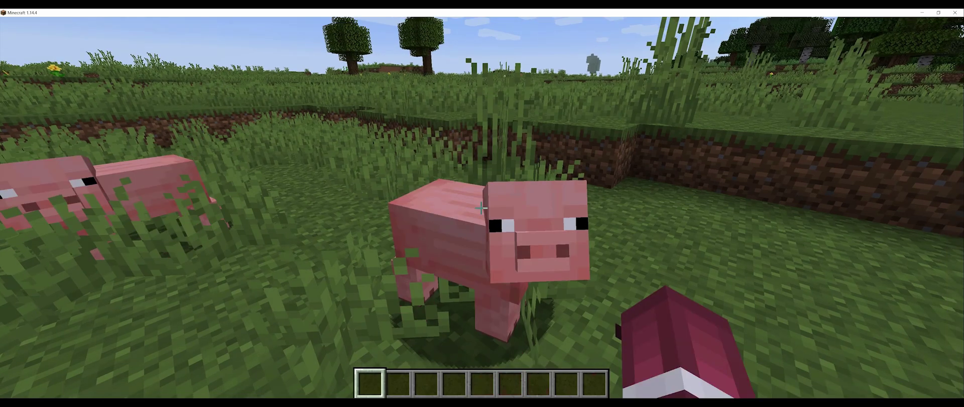
{"action": "left_click", "coordinate": [481, 208]}
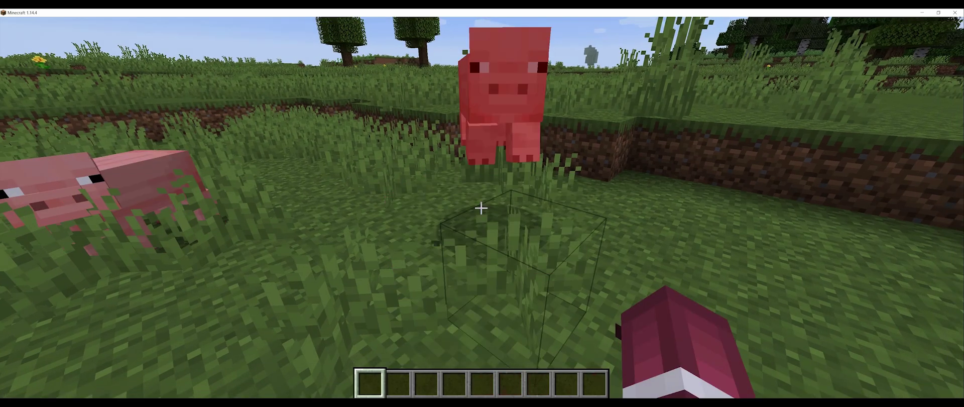
{"action": "left_click", "coordinate": [481, 207]}
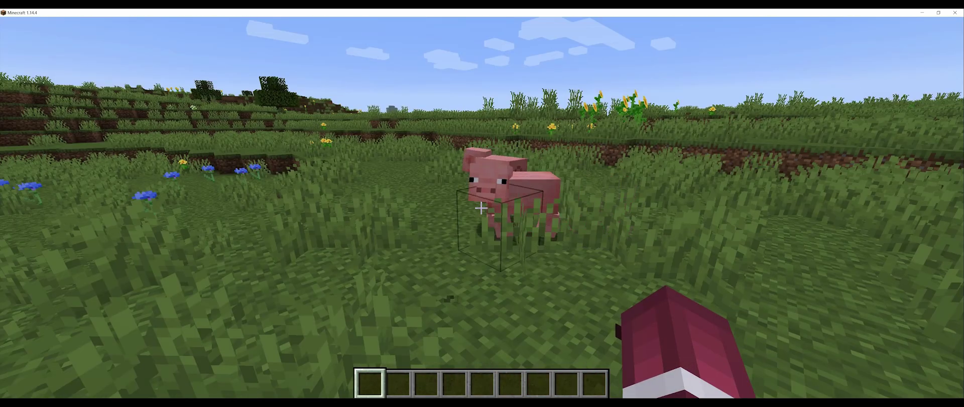
{"action": "key", "text": "Escape"}
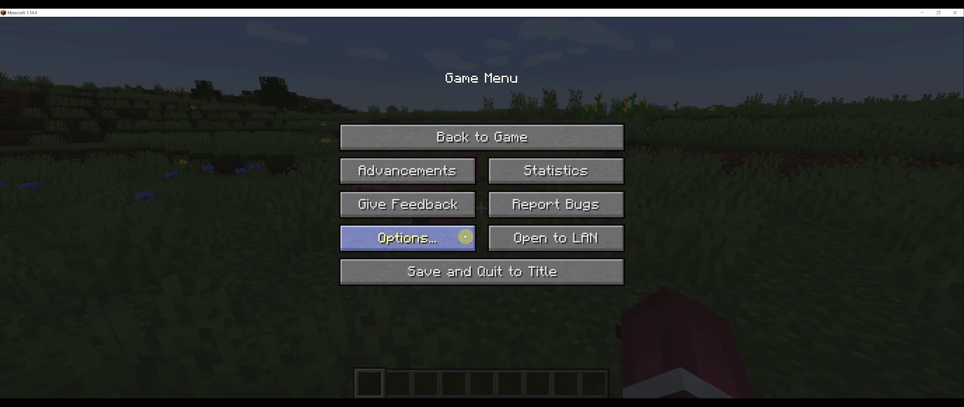